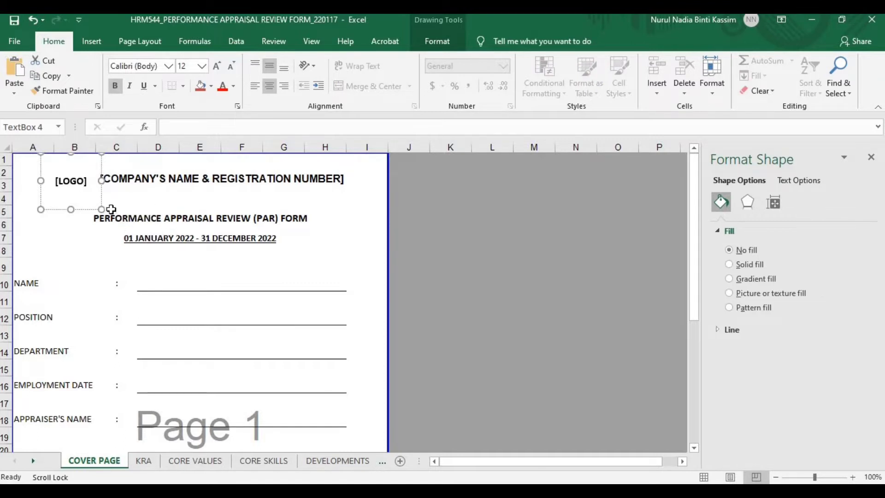
Give the logo box a picture fill with the Aurora company logo
{"action": "left_click", "coordinate": [101, 199]}
{"action": "right_click", "coordinate": [100, 208]}
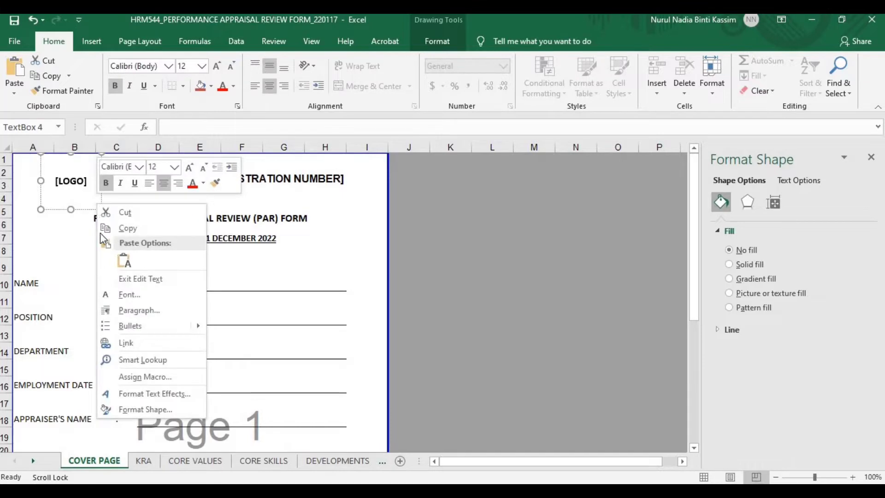
{"action": "left_click", "coordinate": [143, 410]}
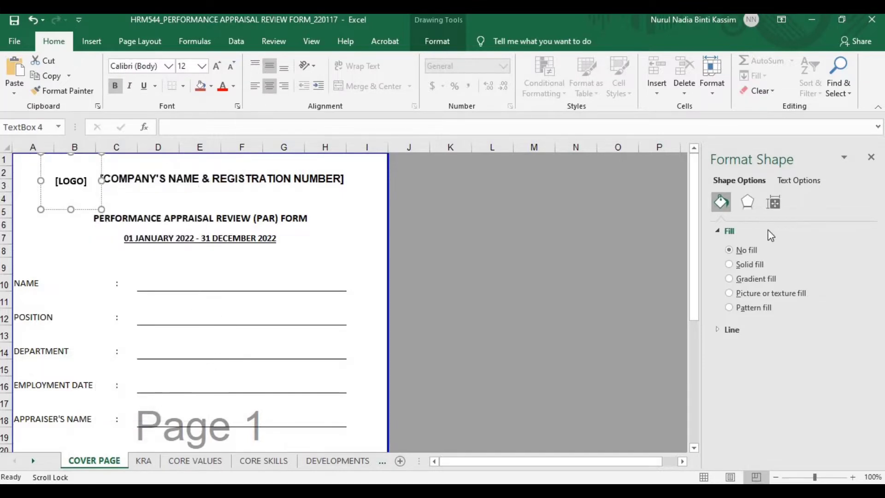
{"action": "left_click", "coordinate": [765, 290]}
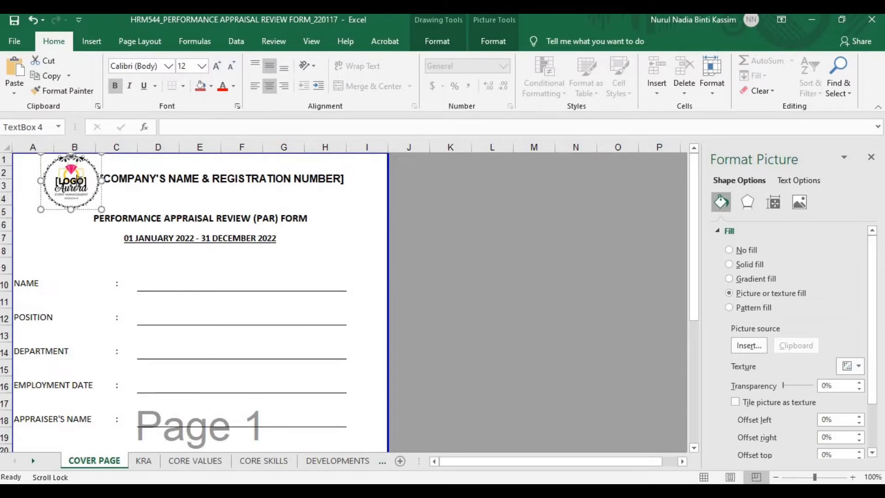
Delete the [LOGO] placeholder text, then begin editing the company name in B2
{"action": "triple_click", "coordinate": [79, 181]}
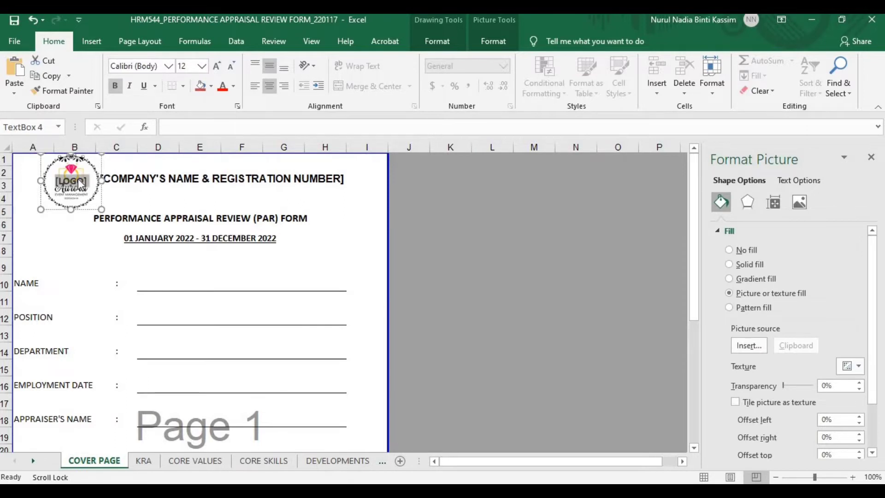
{"action": "key", "text": "Delete"}
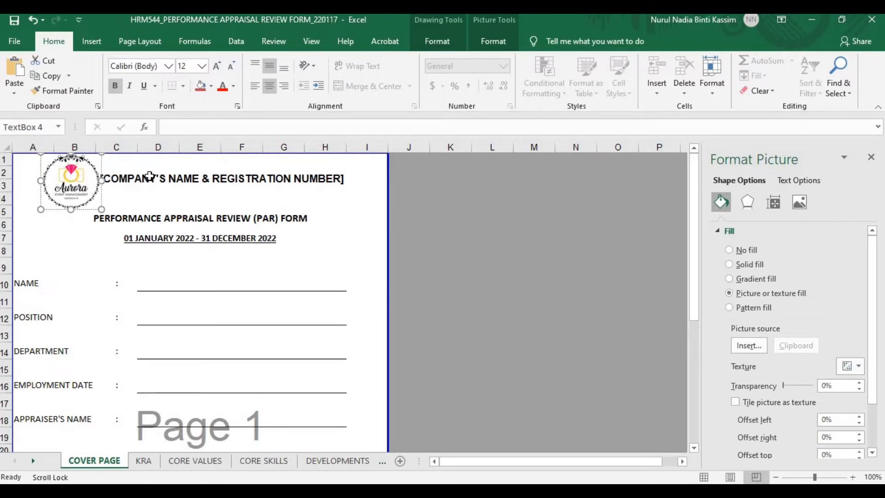
{"action": "left_click", "coordinate": [150, 178]}
{"action": "double_click", "coordinate": [155, 180]}
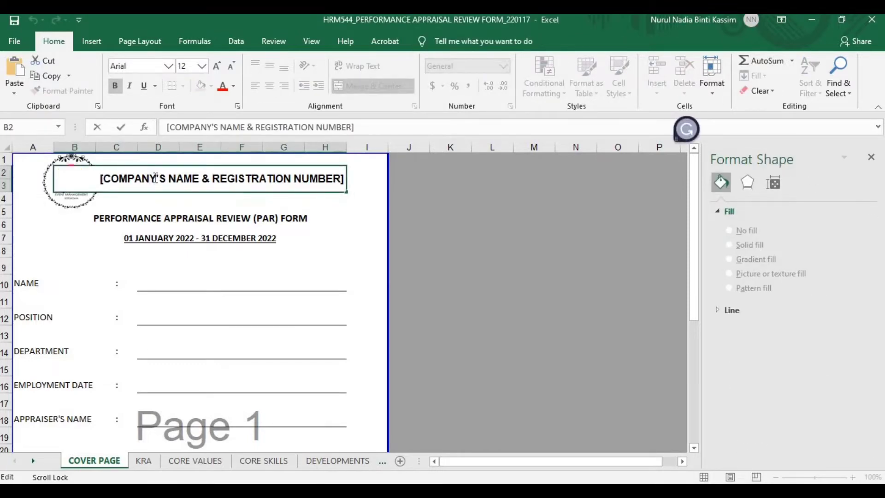
Paste Aurora Event Management and its registration number over the B2 placeholder
{"action": "triple_click", "coordinate": [155, 178]}
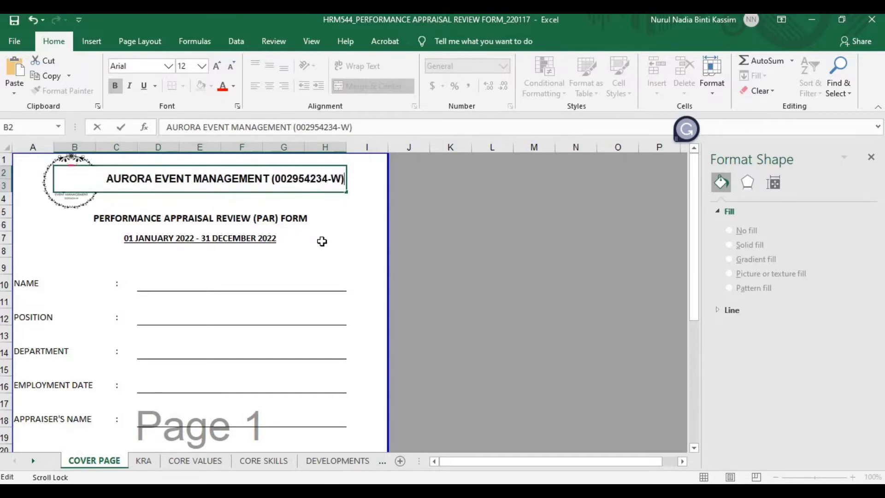
{"action": "left_click", "coordinate": [336, 247]}
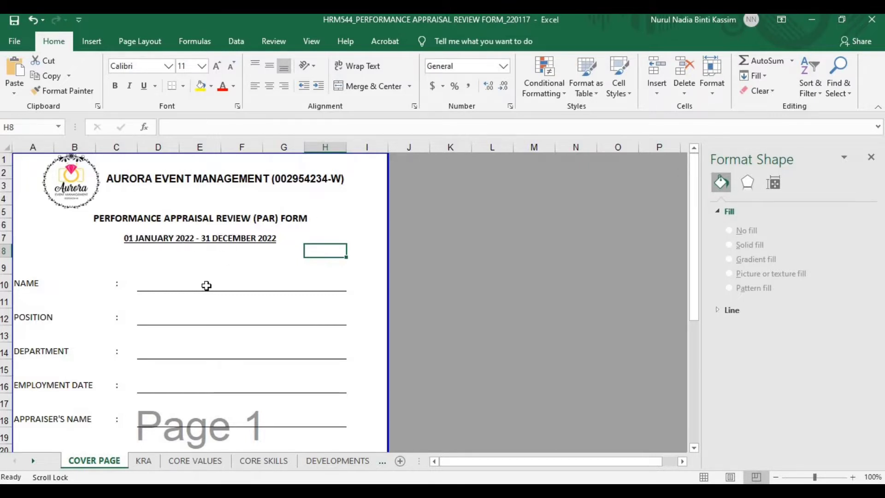
{"action": "scroll", "coordinate": [193, 321], "scroll_direction": "down", "scroll_amount": 2}
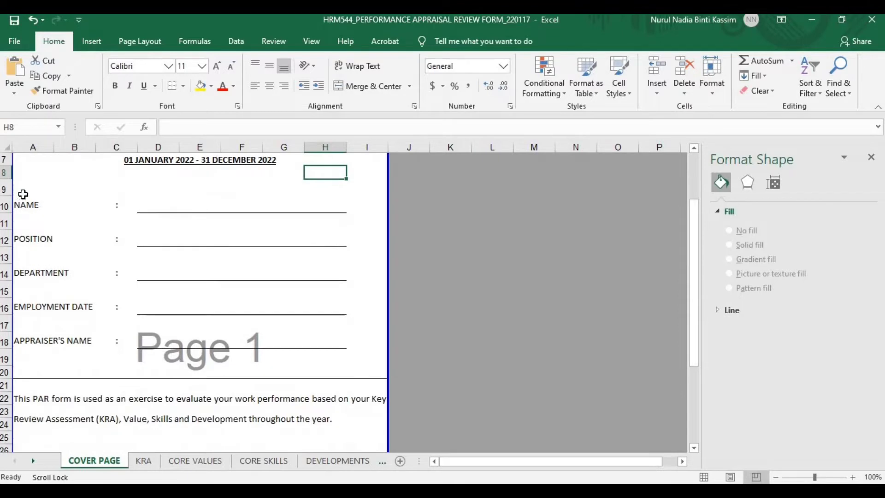
{"action": "left_click_drag", "start_coordinate": [25, 194], "coordinate": [379, 371]}
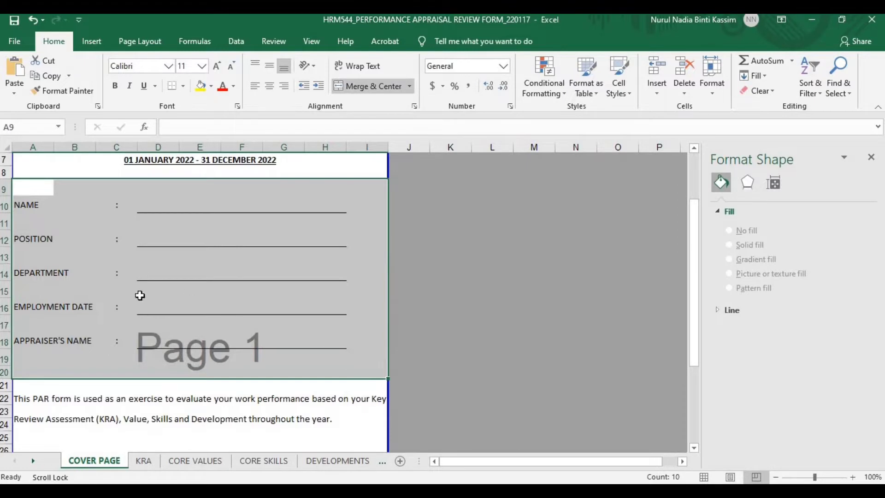
{"action": "scroll", "coordinate": [154, 325], "scroll_direction": "down", "scroll_amount": 1}
{"action": "scroll", "coordinate": [155, 325], "scroll_direction": "down", "scroll_amount": 2}
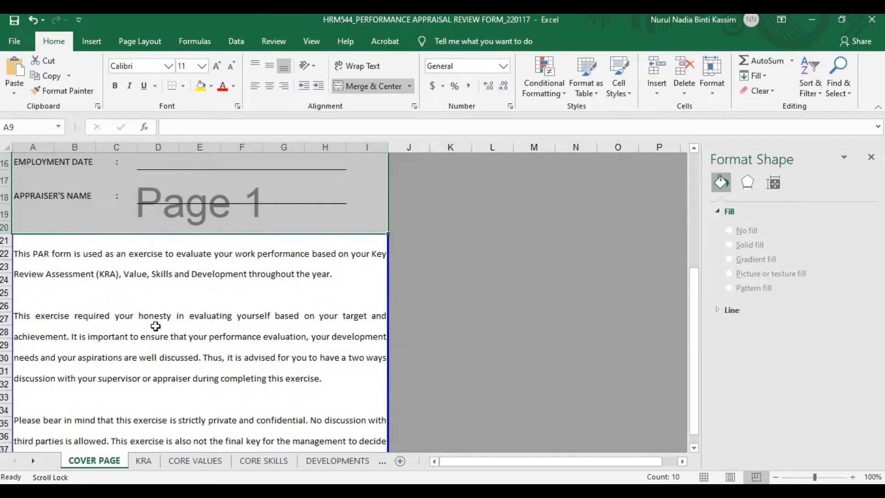
{"action": "scroll", "coordinate": [155, 326], "scroll_direction": "down", "scroll_amount": 1}
{"action": "left_click", "coordinate": [133, 257]}
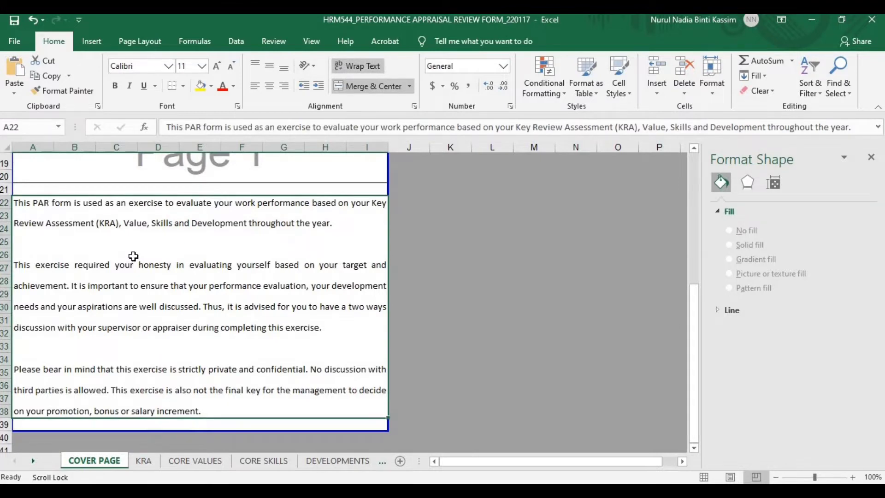
{"action": "left_click", "coordinate": [144, 461]}
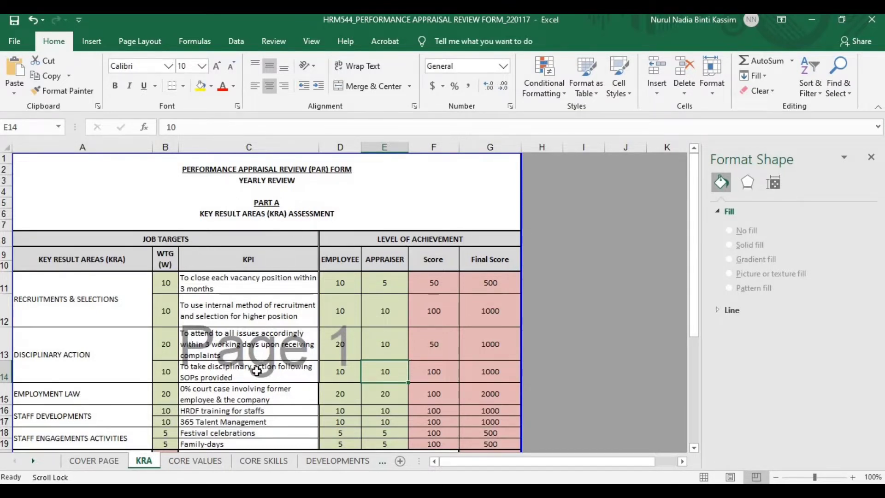
Review the KRA areas: Recruitments & Selections, Disciplinary Action, Employment Law, Staff Developments, Staff Engagements
{"action": "scroll", "coordinate": [256, 371], "scroll_direction": "down", "scroll_amount": 1}
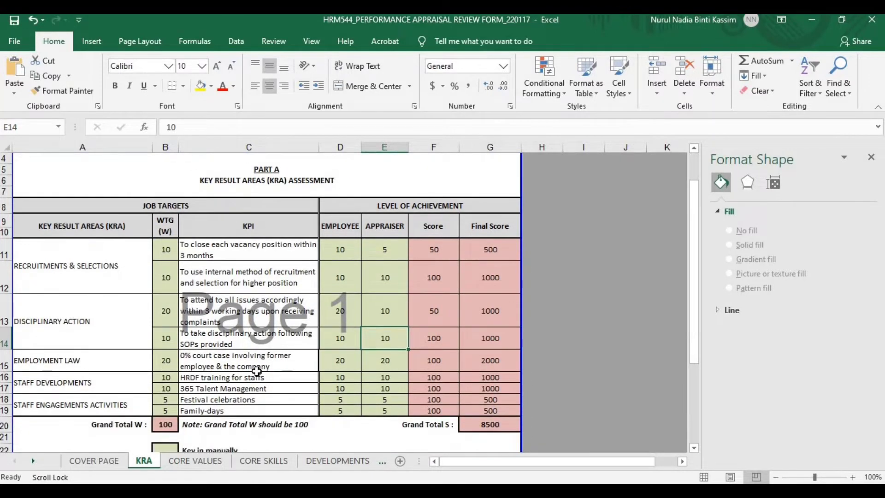
{"action": "scroll", "coordinate": [257, 371], "scroll_direction": "up", "scroll_amount": 1}
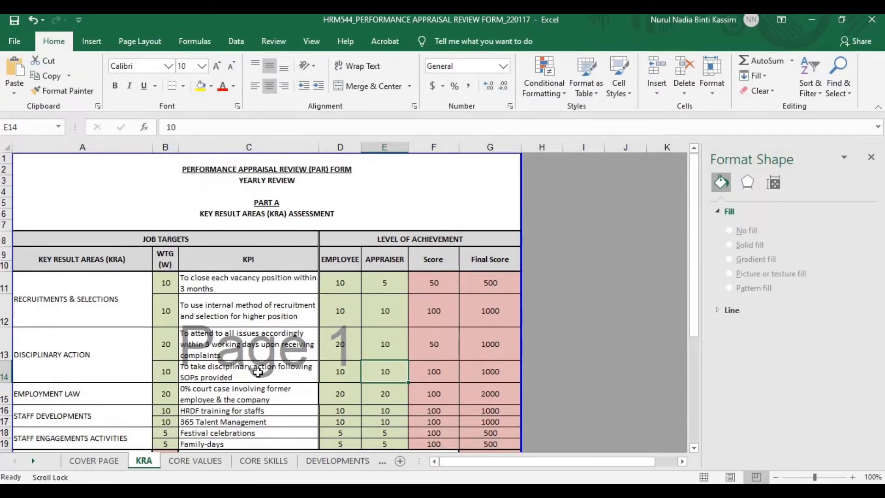
{"action": "scroll", "coordinate": [257, 372], "scroll_direction": "down", "scroll_amount": 1}
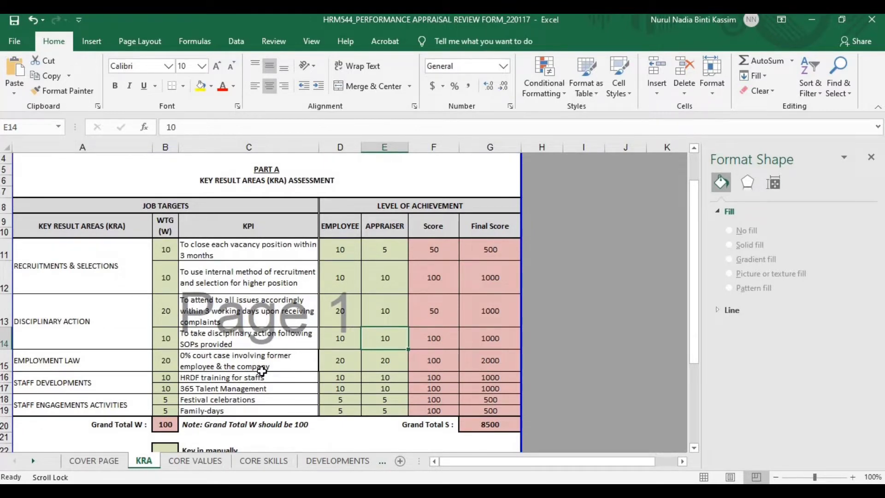
{"action": "scroll", "coordinate": [262, 371], "scroll_direction": "down", "scroll_amount": 1}
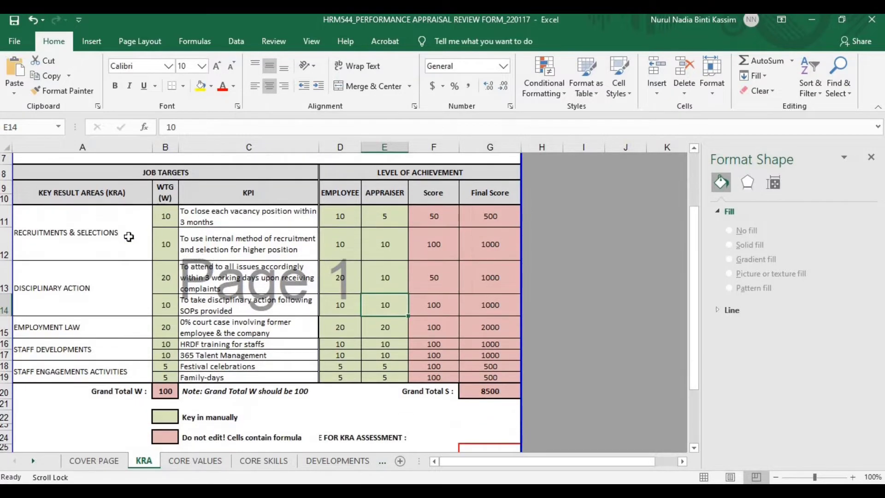
{"action": "left_click", "coordinate": [128, 236]}
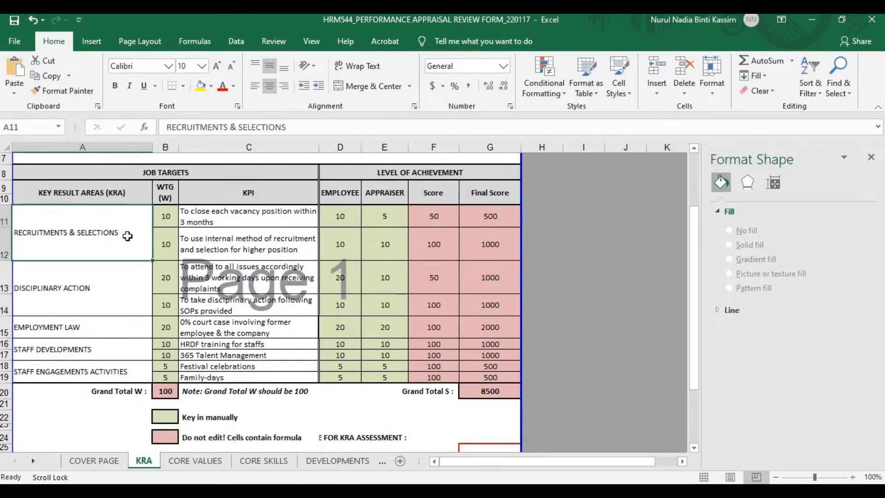
{"action": "left_click", "coordinate": [124, 284]}
{"action": "left_click", "coordinate": [117, 328]}
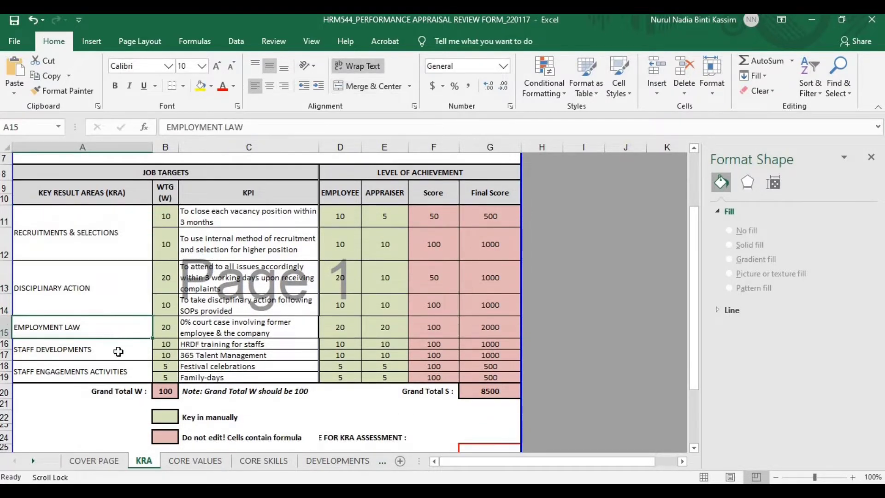
{"action": "left_click", "coordinate": [119, 351]}
{"action": "left_click", "coordinate": [122, 366]}
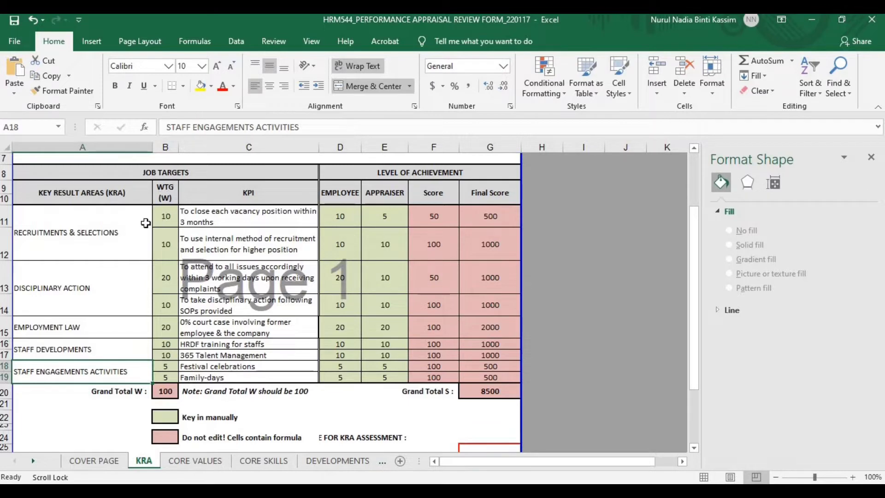
Check the KPI weights in B11–B14 and their descriptions, including Employment Law's weight of 20
{"action": "left_click", "coordinate": [164, 218]}
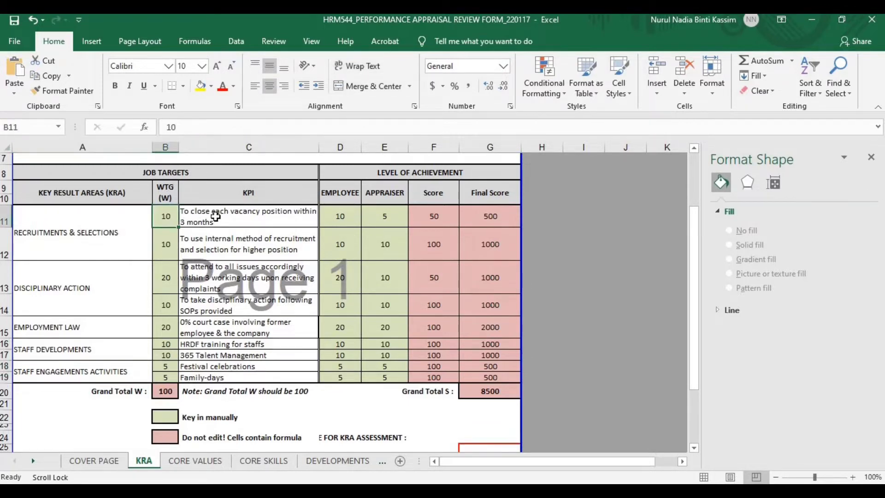
{"action": "left_click", "coordinate": [215, 216]}
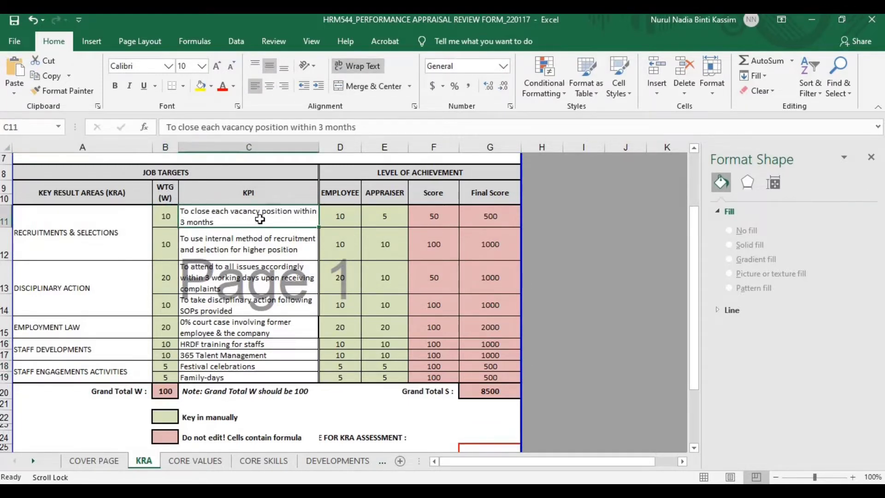
{"action": "left_click", "coordinate": [172, 256]}
{"action": "left_click", "coordinate": [218, 246]}
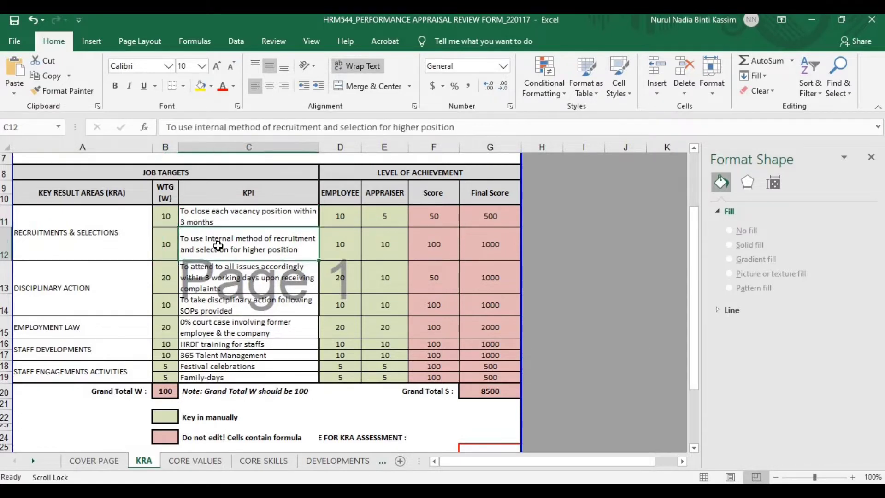
{"action": "left_click", "coordinate": [218, 280]}
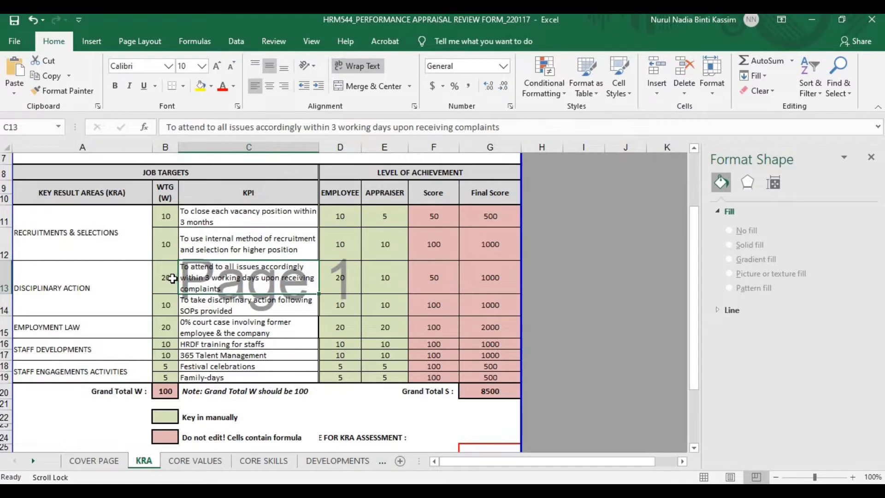
{"action": "left_click", "coordinate": [172, 278]}
{"action": "left_click", "coordinate": [165, 304]}
{"action": "left_click", "coordinate": [167, 326]}
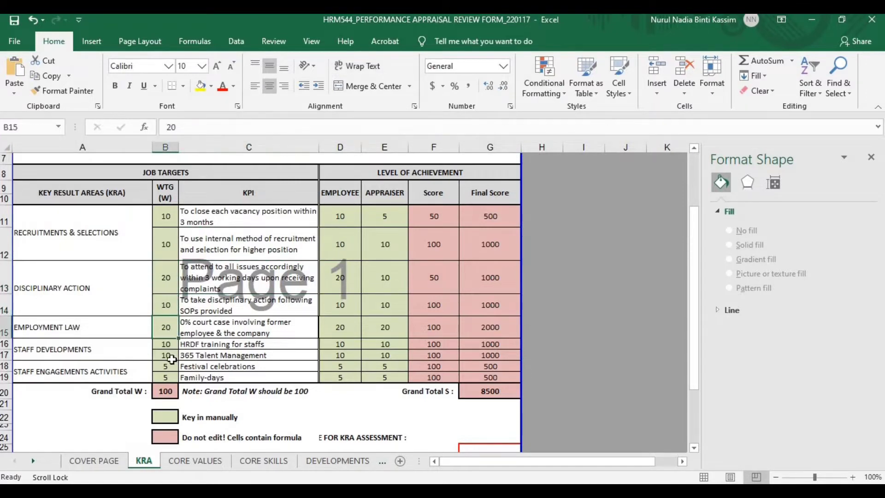
{"action": "left_click", "coordinate": [171, 358]}
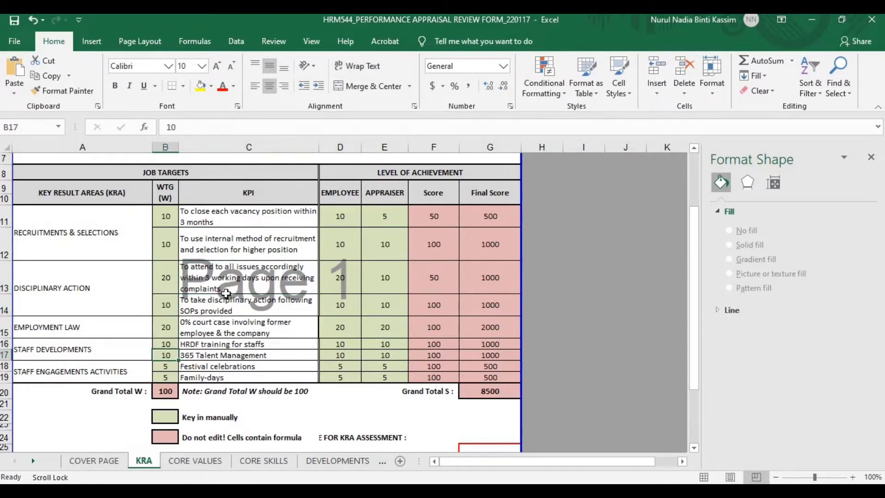
Highlight the KPI descriptions C11:C18 and inspect the grand total weight formula in B20
{"action": "left_click_drag", "start_coordinate": [240, 222], "coordinate": [249, 364]}
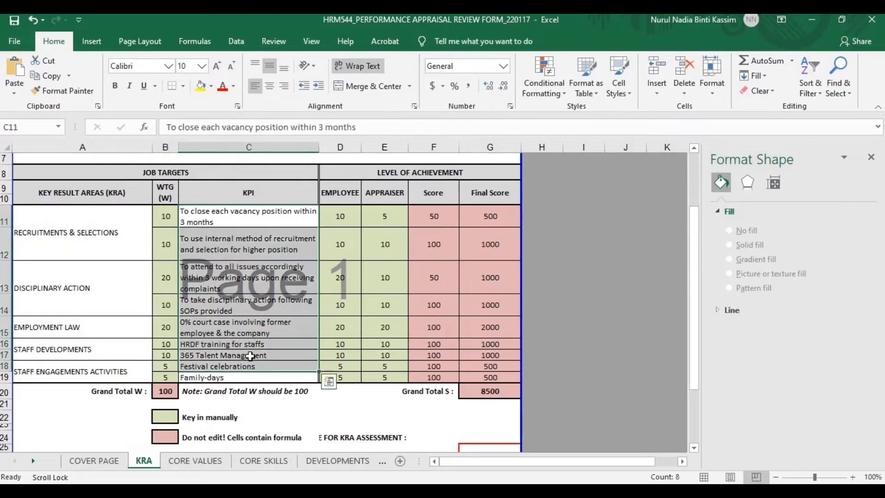
{"action": "left_click", "coordinate": [251, 356]}
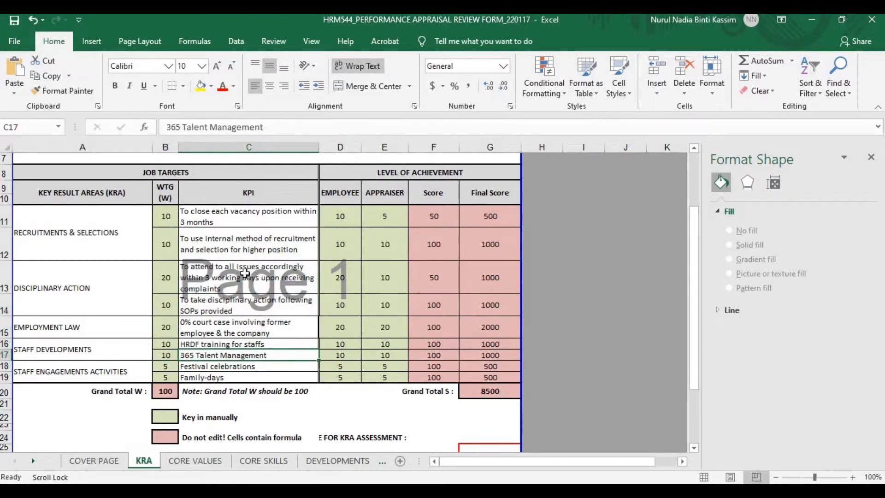
{"action": "left_click", "coordinate": [172, 393]}
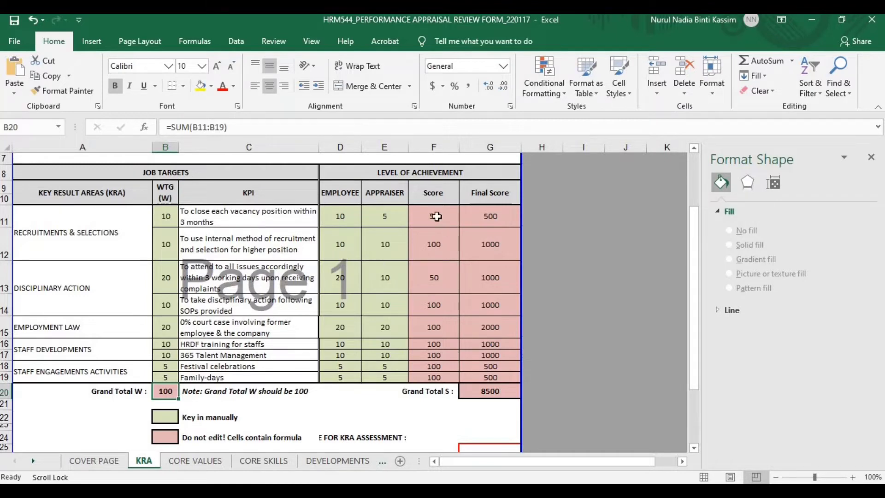
Select the Score and Final Score figures, checking row 12's formula and the first KPI's ratings
{"action": "left_click_drag", "start_coordinate": [436, 216], "coordinate": [498, 394]}
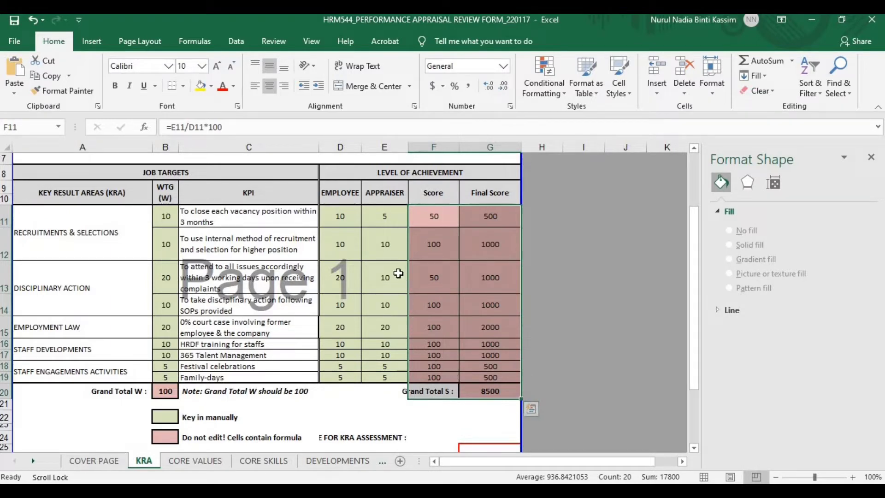
{"action": "left_click", "coordinate": [487, 238]}
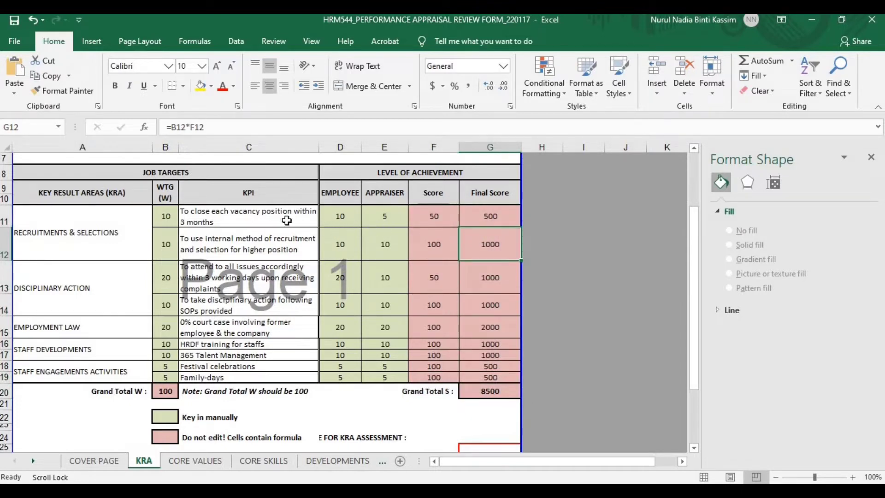
{"action": "left_click", "coordinate": [344, 222]}
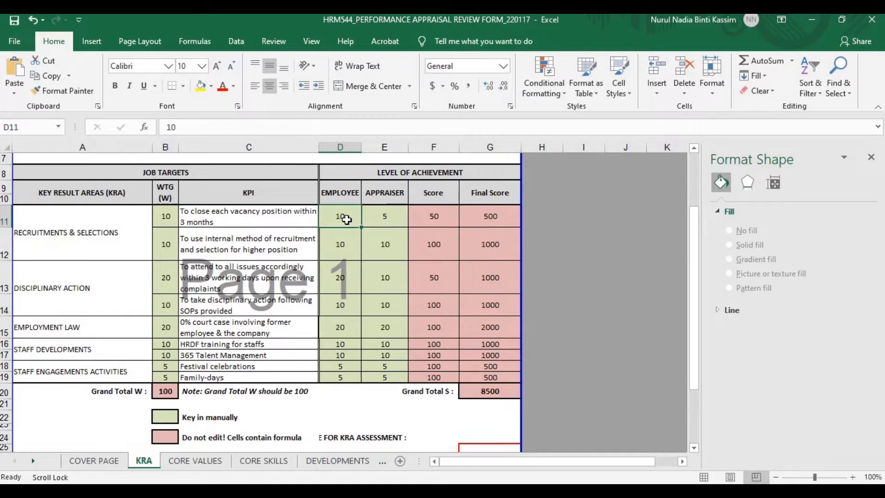
{"action": "left_click", "coordinate": [373, 217]}
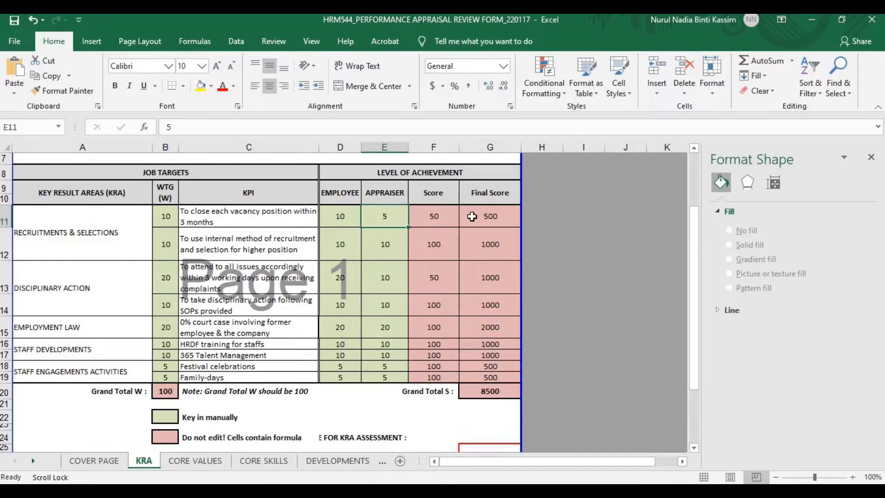
Inspect the formula behind the KRA score of 85, then go to CORE VALUES
{"action": "scroll", "coordinate": [434, 295], "scroll_direction": "down", "scroll_amount": 1}
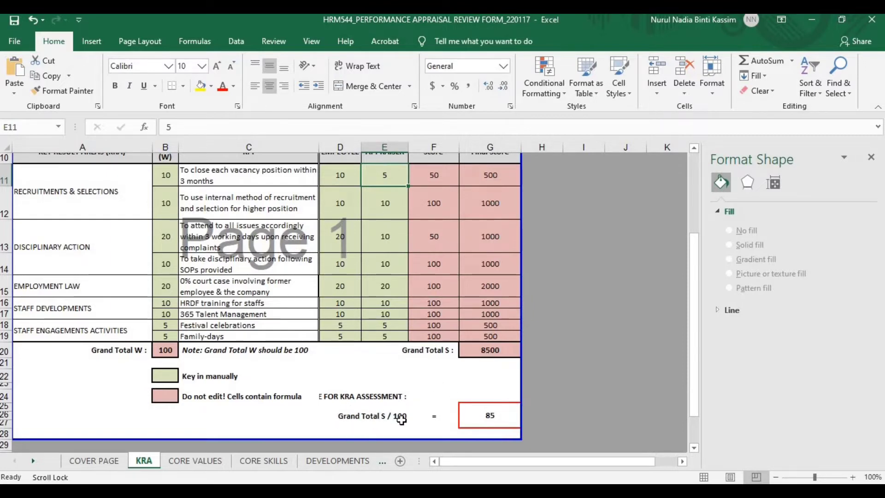
{"action": "left_click", "coordinate": [506, 419]}
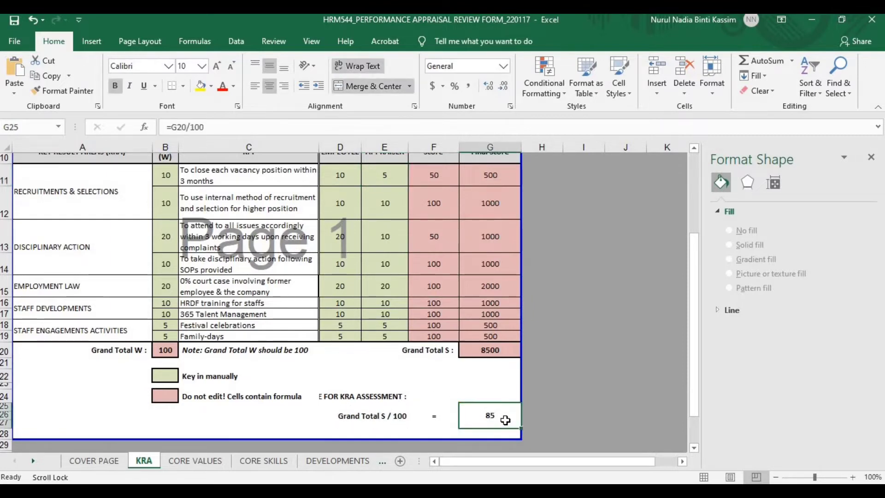
{"action": "left_click", "coordinate": [204, 463]}
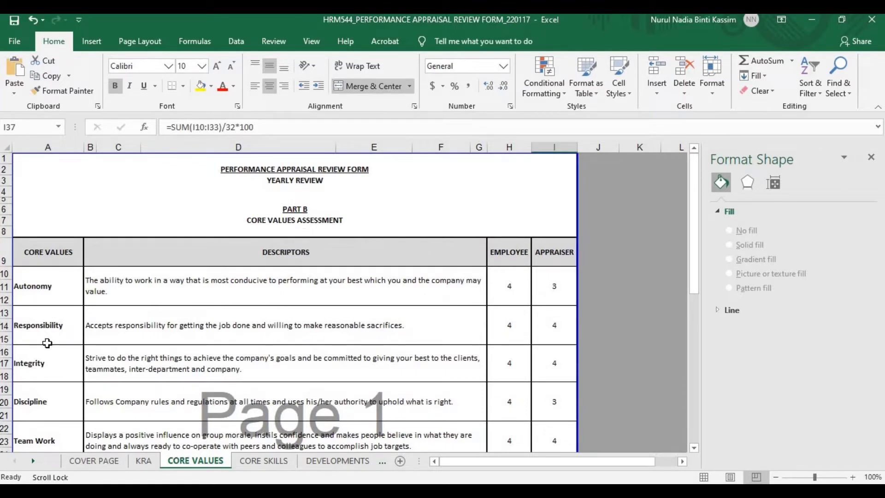
{"action": "scroll", "coordinate": [47, 343], "scroll_direction": "down", "scroll_amount": 2}
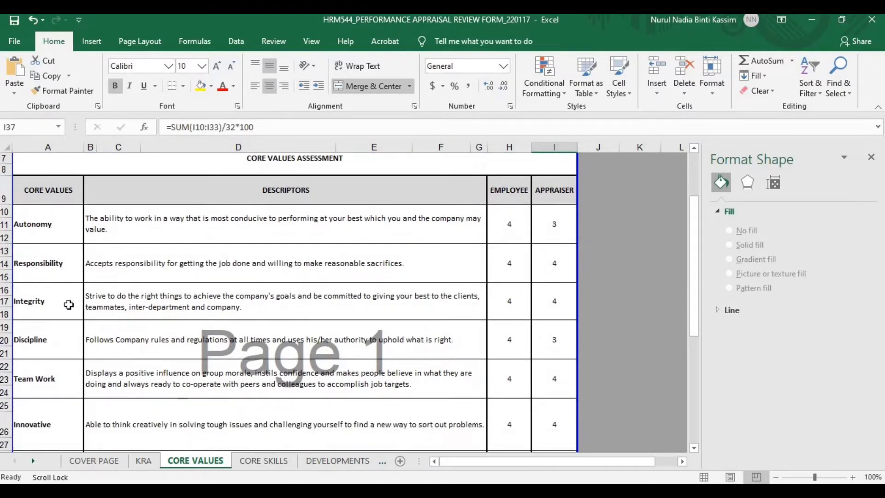
{"action": "left_click", "coordinate": [60, 350]}
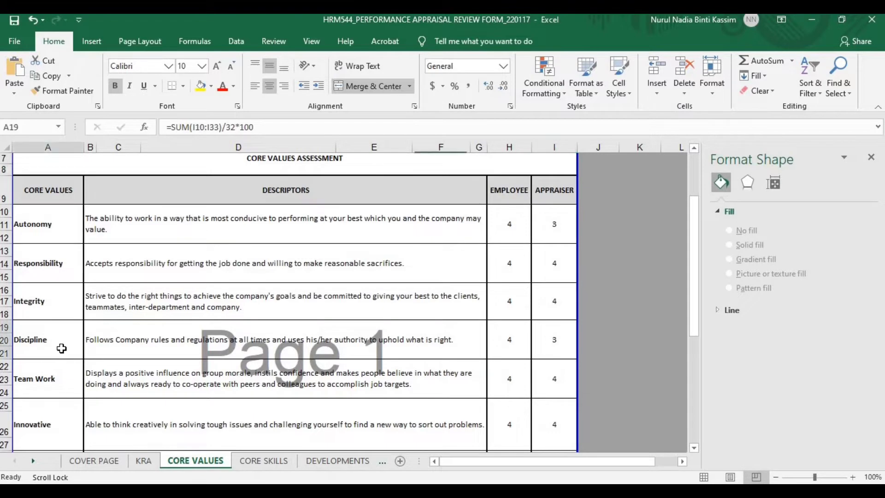
{"action": "scroll", "coordinate": [61, 349], "scroll_direction": "down", "scroll_amount": 1}
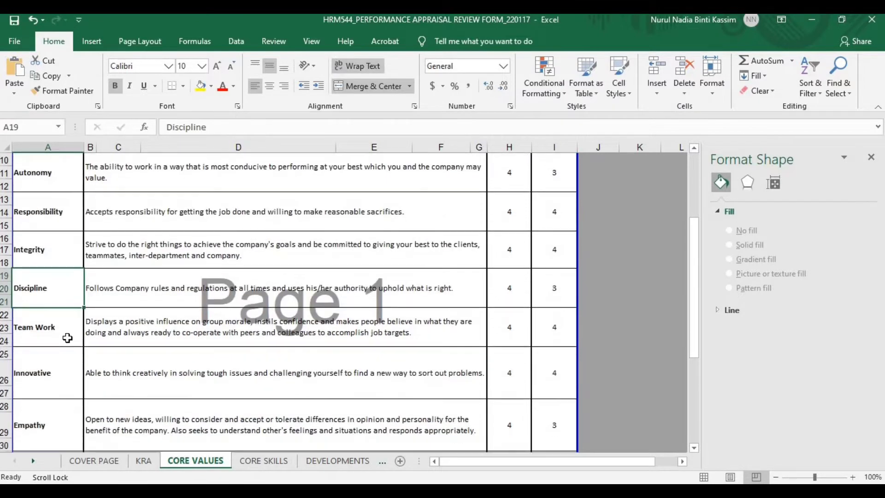
{"action": "left_click", "coordinate": [62, 345]}
{"action": "left_click", "coordinate": [59, 385]}
{"action": "scroll", "coordinate": [60, 378], "scroll_direction": "down", "scroll_amount": 2}
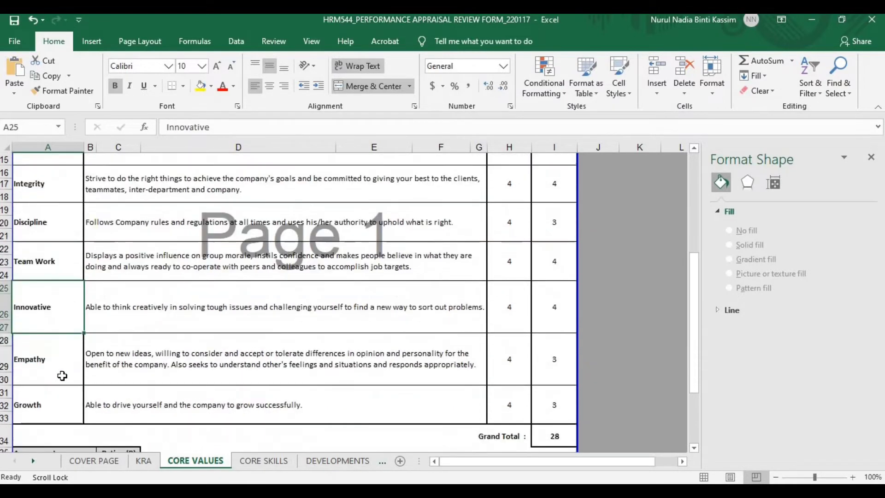
{"action": "left_click", "coordinate": [65, 365]}
{"action": "left_click", "coordinate": [62, 395]}
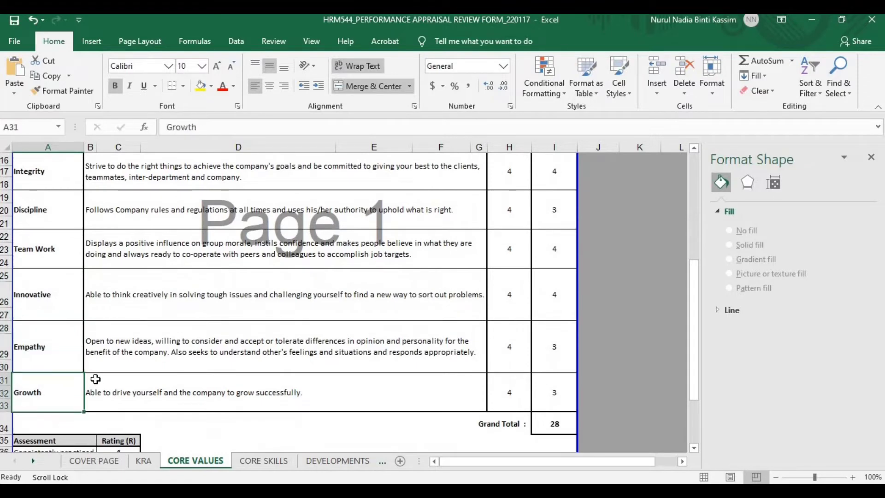
{"action": "scroll", "coordinate": [119, 371], "scroll_direction": "up", "scroll_amount": 3}
{"action": "left_click_drag", "start_coordinate": [214, 221], "coordinate": [215, 354]}
{"action": "scroll", "coordinate": [215, 354], "scroll_direction": "down", "scroll_amount": 5}
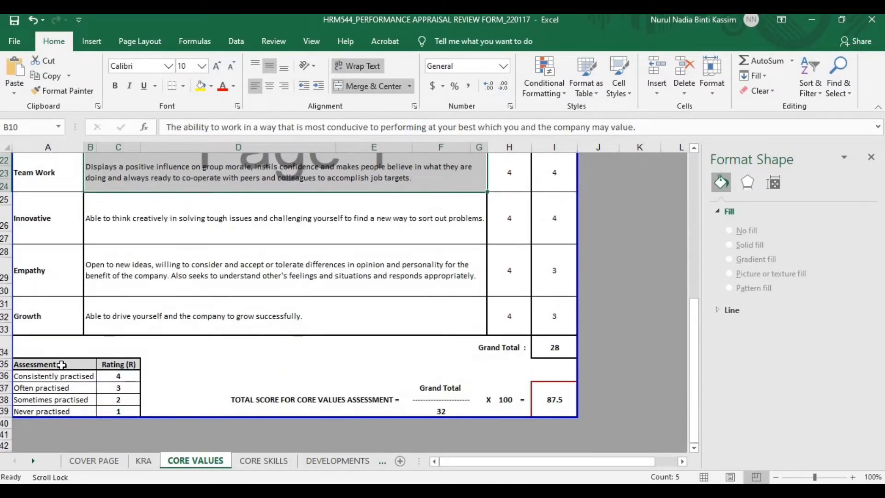
{"action": "left_click", "coordinate": [62, 365]}
{"action": "left_click", "coordinate": [116, 365]}
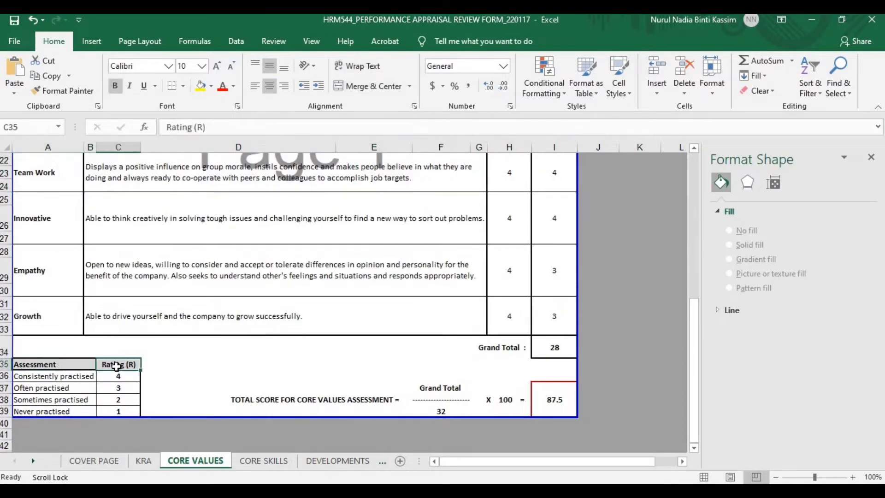
{"action": "scroll", "coordinate": [187, 323], "scroll_direction": "up", "scroll_amount": 3}
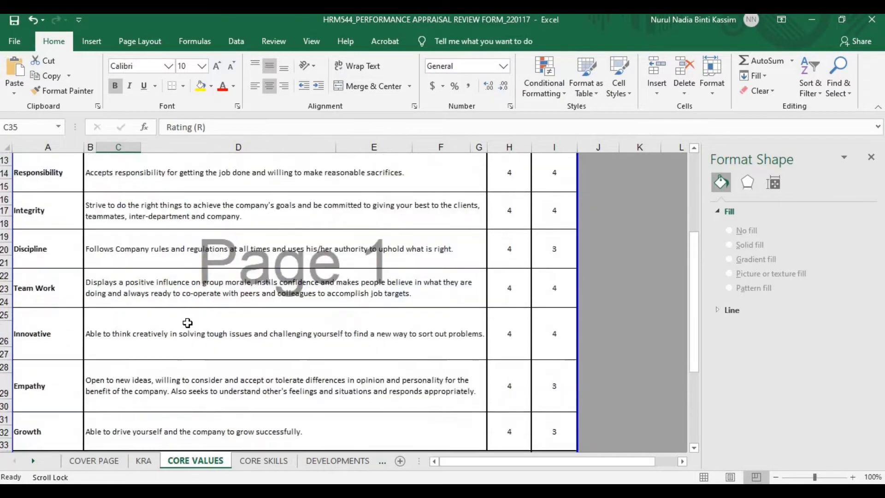
{"action": "scroll", "coordinate": [187, 323], "scroll_direction": "down", "scroll_amount": 3}
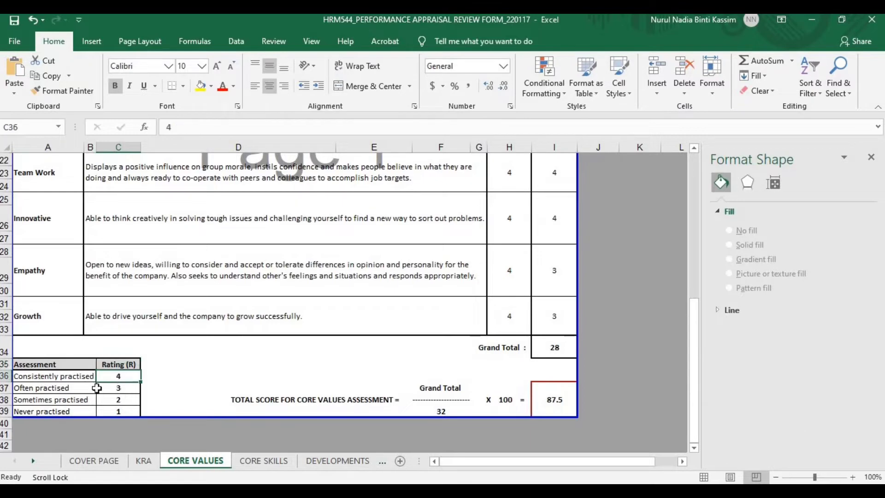
{"action": "left_click", "coordinate": [77, 390]}
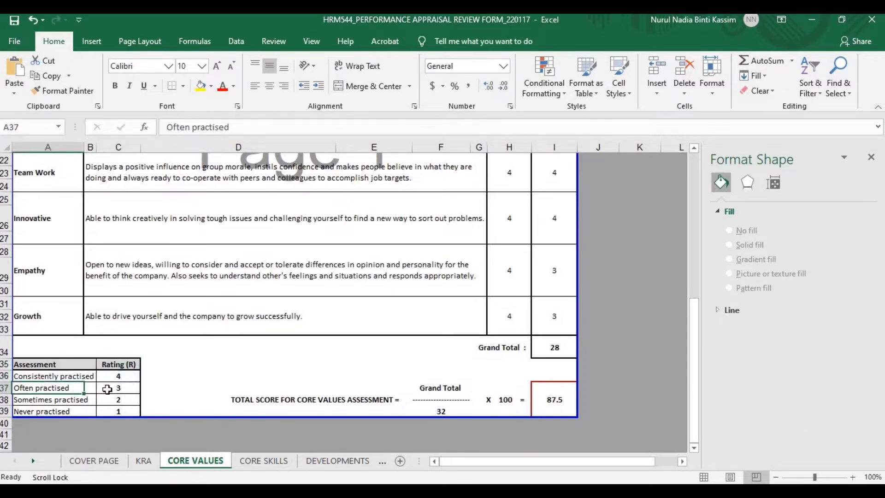
{"action": "left_click", "coordinate": [82, 403]}
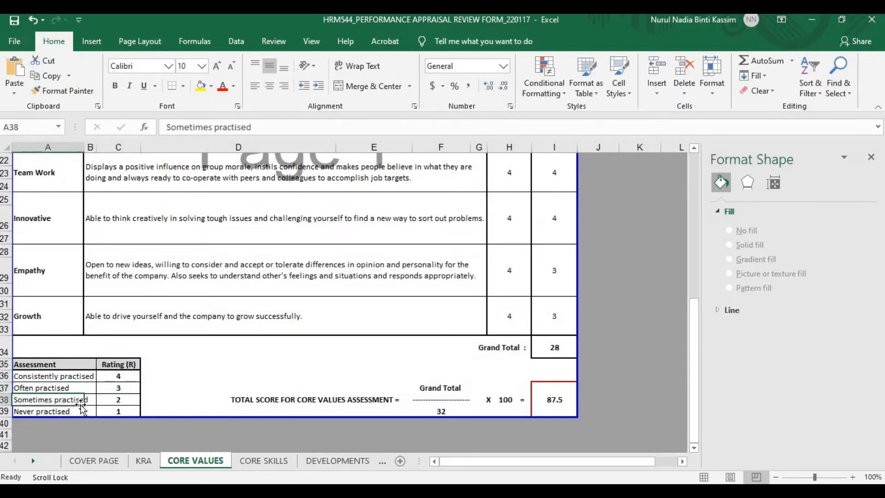
{"action": "left_click", "coordinate": [114, 398]}
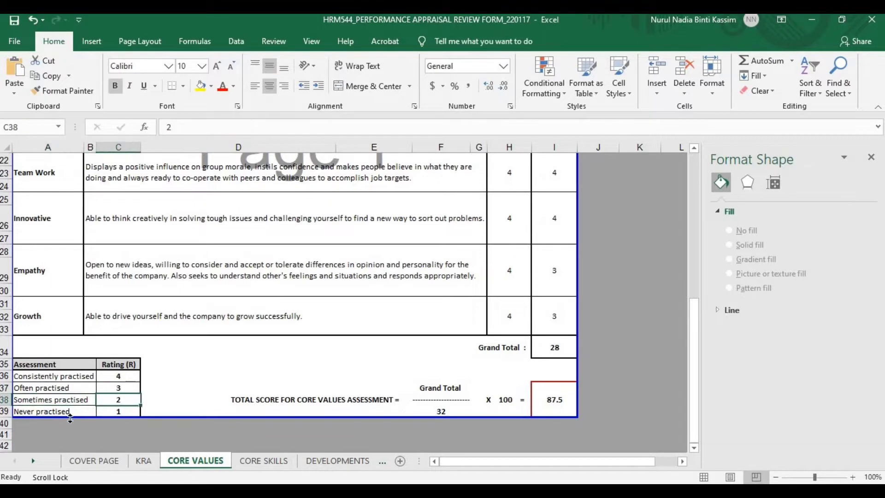
{"action": "left_click", "coordinate": [118, 411]}
{"action": "scroll", "coordinate": [191, 307], "scroll_direction": "up", "scroll_amount": 2}
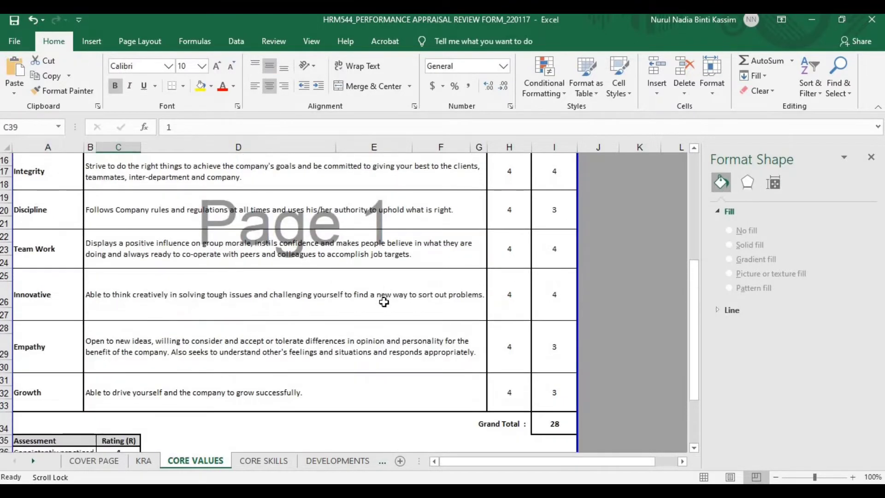
{"action": "scroll", "coordinate": [390, 299], "scroll_direction": "up", "scroll_amount": 3}
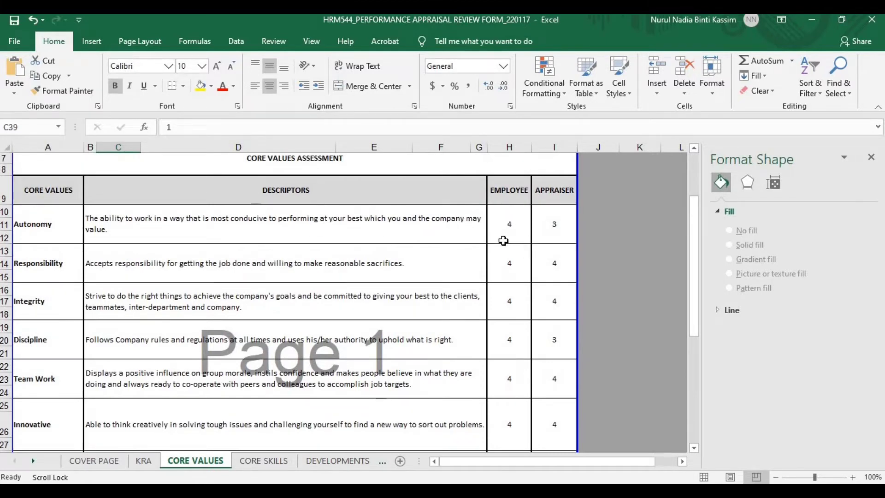
{"action": "scroll", "coordinate": [504, 240], "scroll_direction": "down", "scroll_amount": 4}
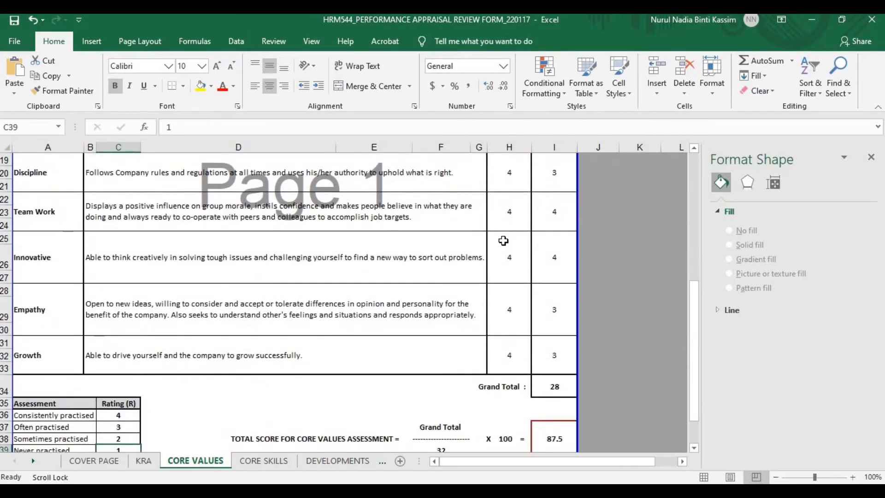
{"action": "scroll", "coordinate": [503, 241], "scroll_direction": "up", "scroll_amount": 4}
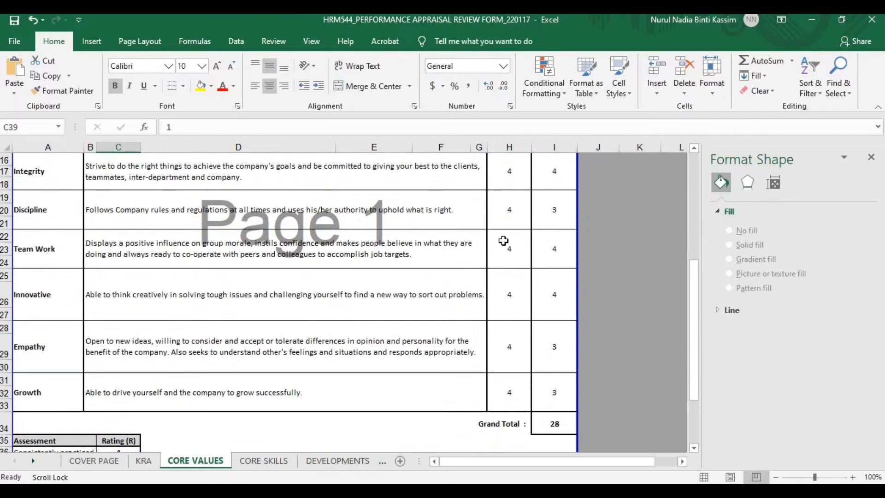
{"action": "left_click", "coordinate": [506, 236]}
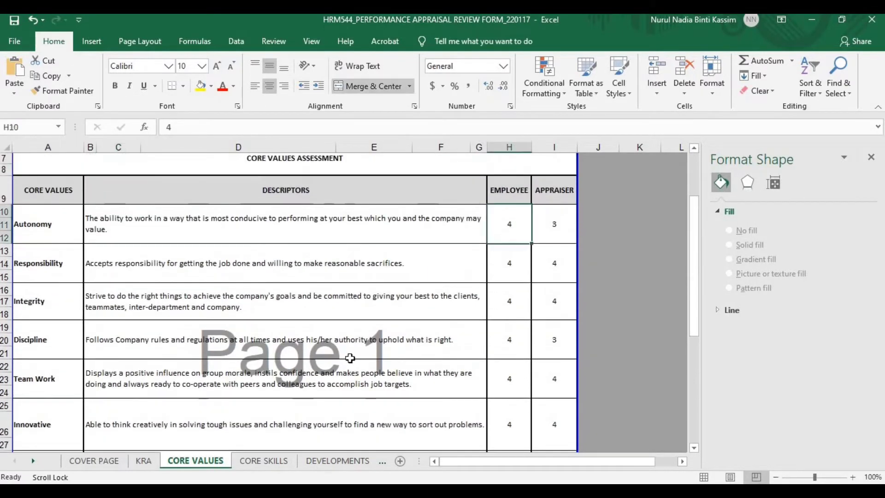
{"action": "scroll", "coordinate": [505, 236], "scroll_direction": "down", "scroll_amount": 3}
{"action": "scroll", "coordinate": [120, 416], "scroll_direction": "down", "scroll_amount": 2}
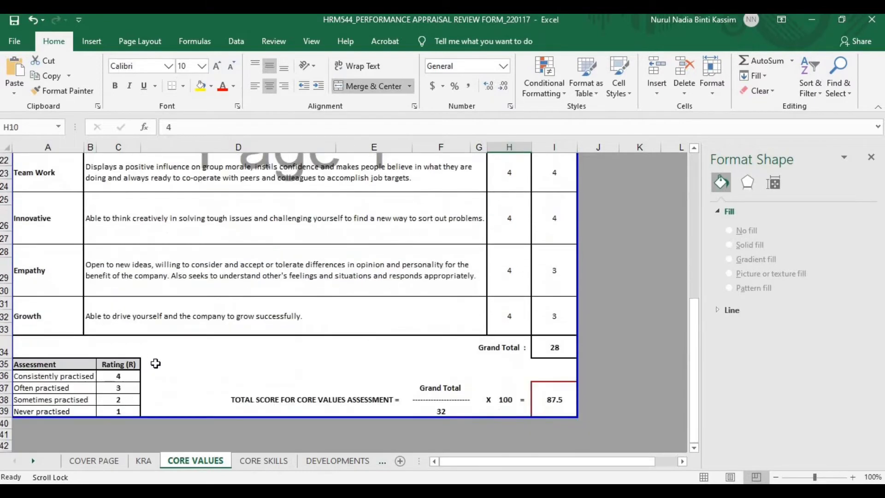
{"action": "left_click", "coordinate": [84, 380]}
{"action": "left_click", "coordinate": [118, 376]}
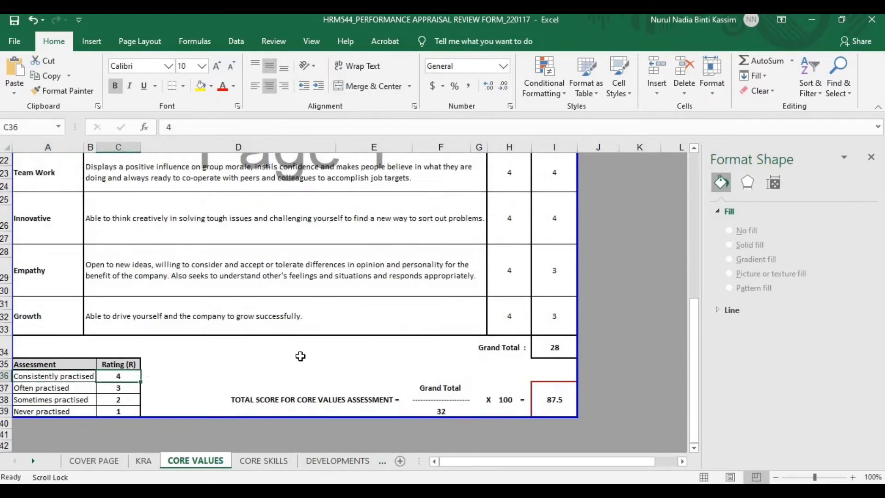
{"action": "scroll", "coordinate": [304, 352], "scroll_direction": "up", "scroll_amount": 2}
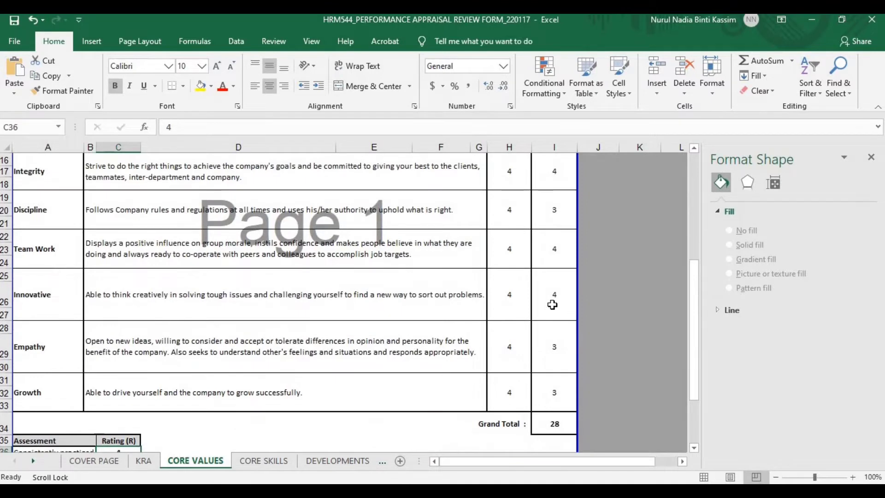
{"action": "scroll", "coordinate": [553, 304], "scroll_direction": "up", "scroll_amount": 4}
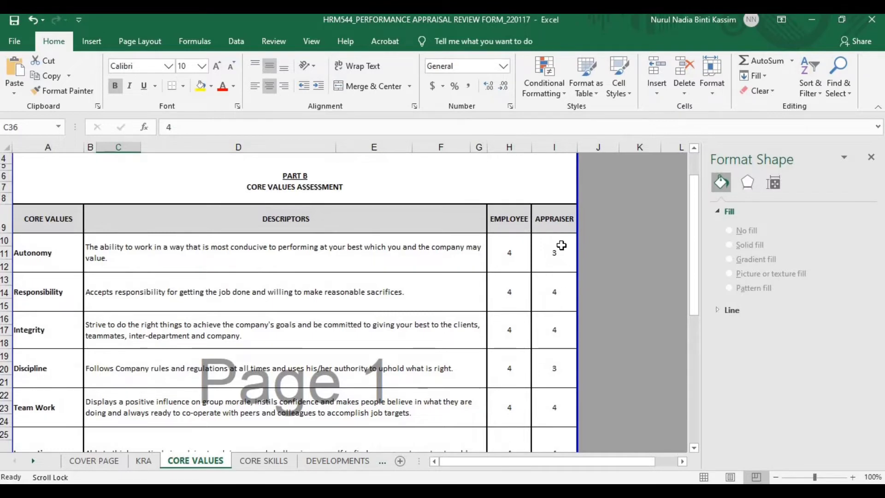
Check the appraiser scores for Autonomy, Discipline, Empathy and Growth
{"action": "left_click", "coordinate": [561, 246]}
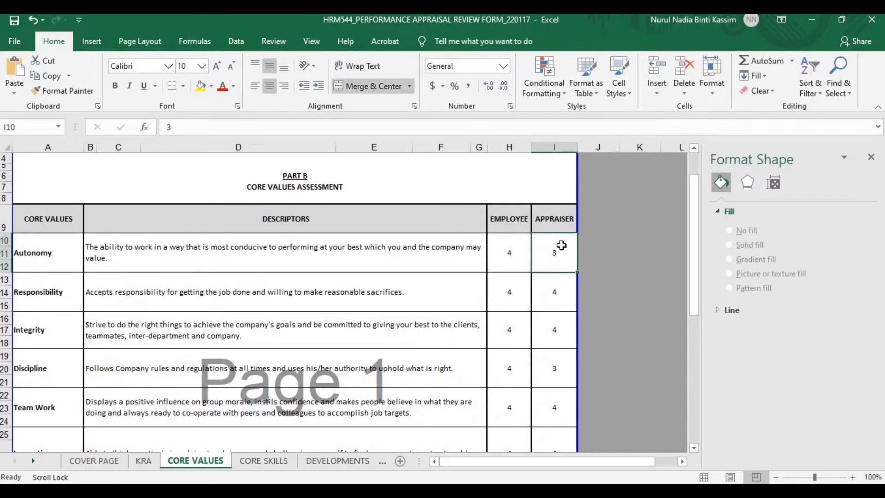
{"action": "scroll", "coordinate": [555, 323], "scroll_direction": "down", "scroll_amount": 1}
{"action": "left_click", "coordinate": [554, 330]}
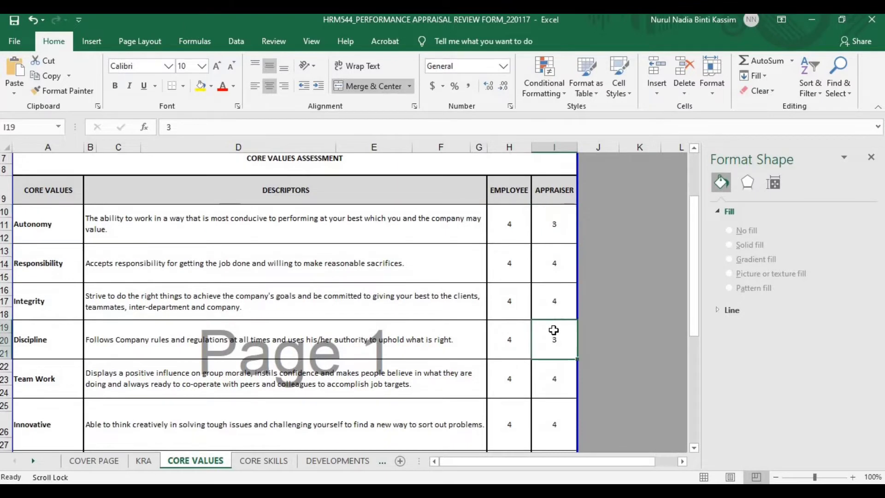
{"action": "scroll", "coordinate": [527, 334], "scroll_direction": "down", "scroll_amount": 2}
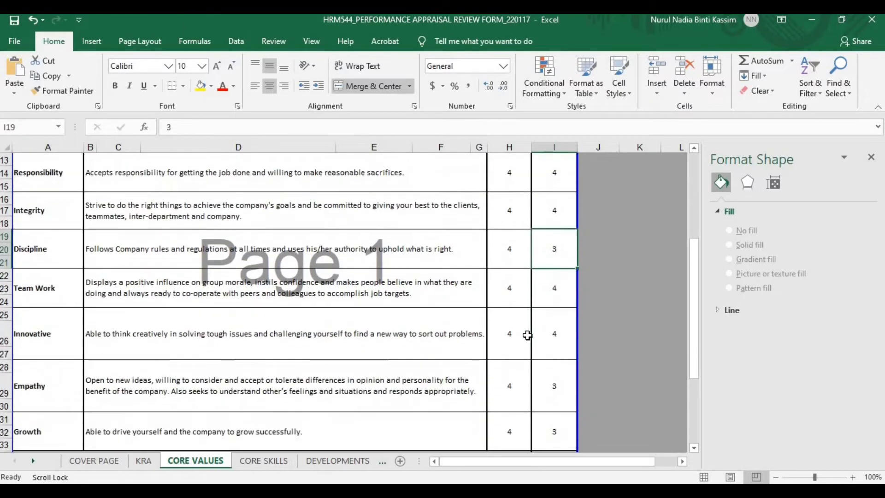
{"action": "scroll", "coordinate": [527, 335], "scroll_direction": "down", "scroll_amount": 1}
{"action": "left_click", "coordinate": [550, 342]}
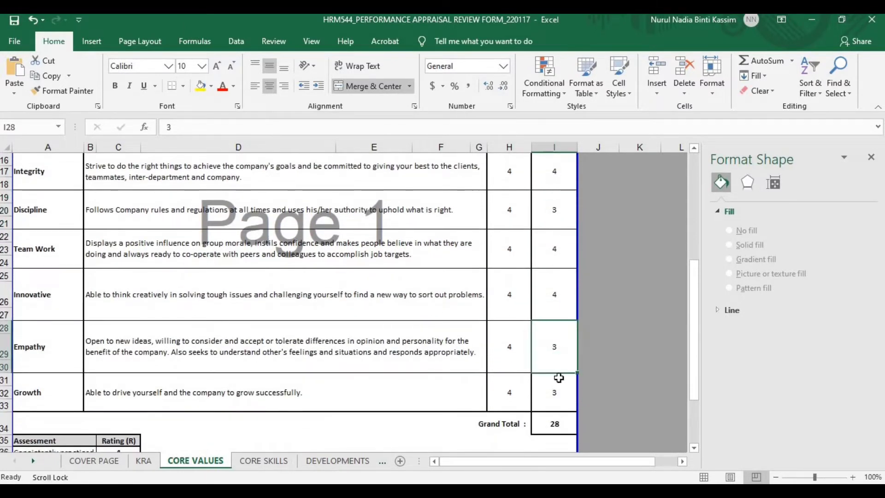
{"action": "left_click", "coordinate": [559, 380]}
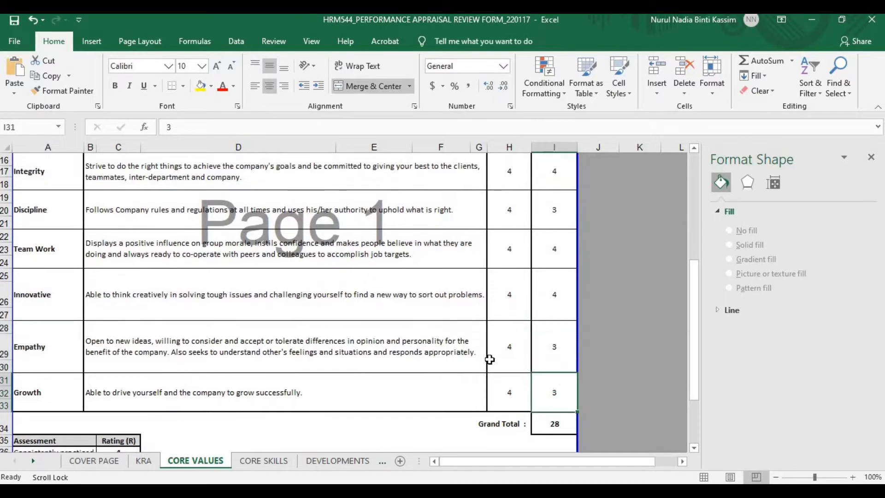
{"action": "scroll", "coordinate": [502, 349], "scroll_direction": "down", "scroll_amount": 2}
Inspect the Grand Total 28, maximum 32 and 87.5 score formulas, then go to CORE SKILLS
{"action": "left_click", "coordinate": [551, 349]}
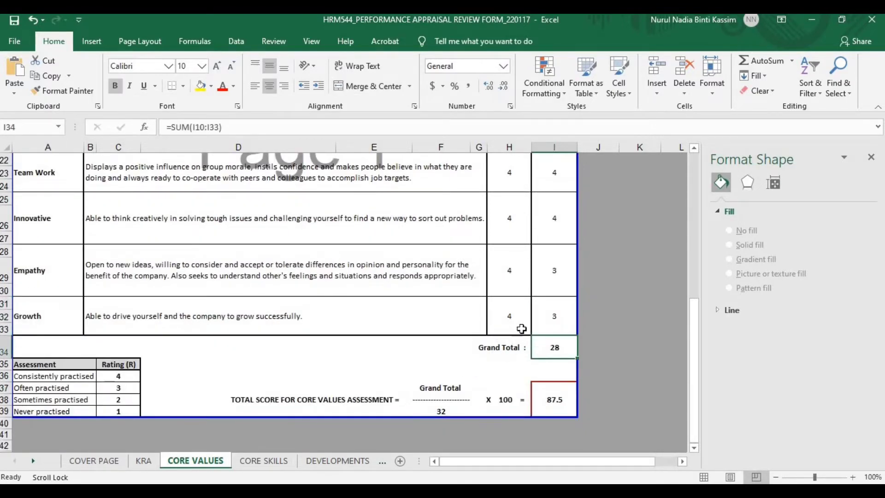
{"action": "left_click", "coordinate": [448, 410]}
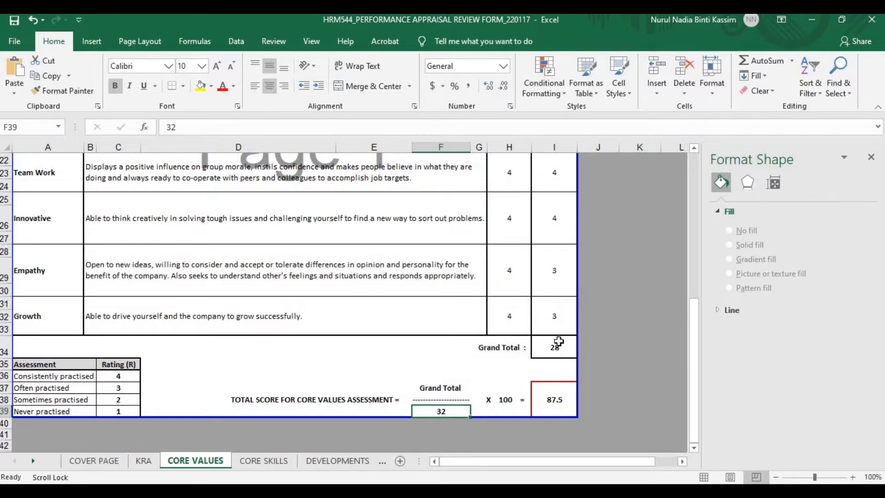
{"action": "left_click", "coordinate": [557, 350]}
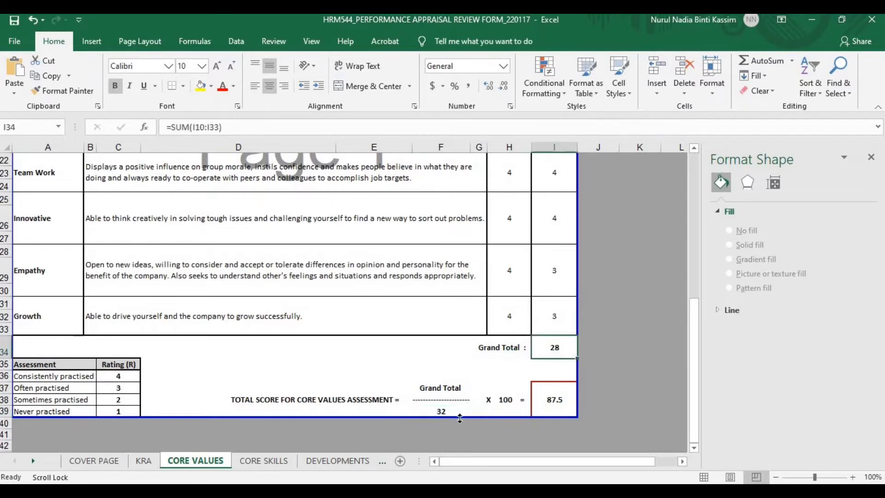
{"action": "left_click", "coordinate": [455, 412]}
{"action": "left_click", "coordinate": [506, 400]}
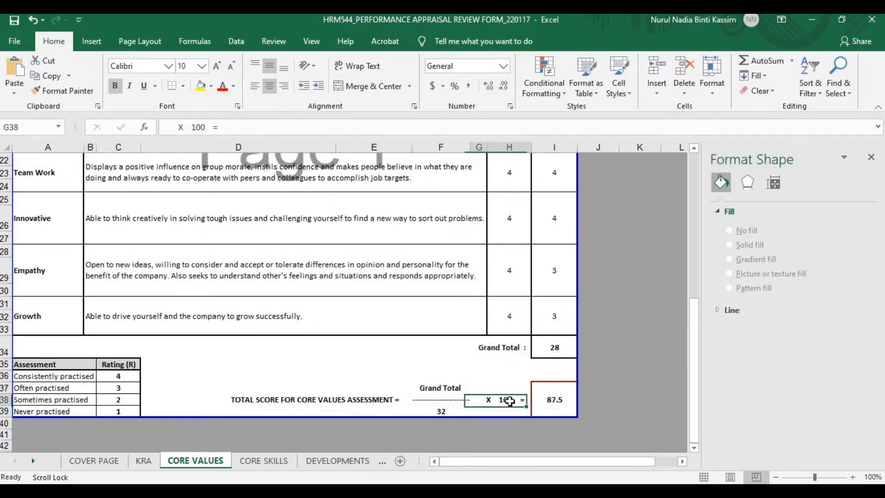
{"action": "left_click", "coordinate": [557, 408]}
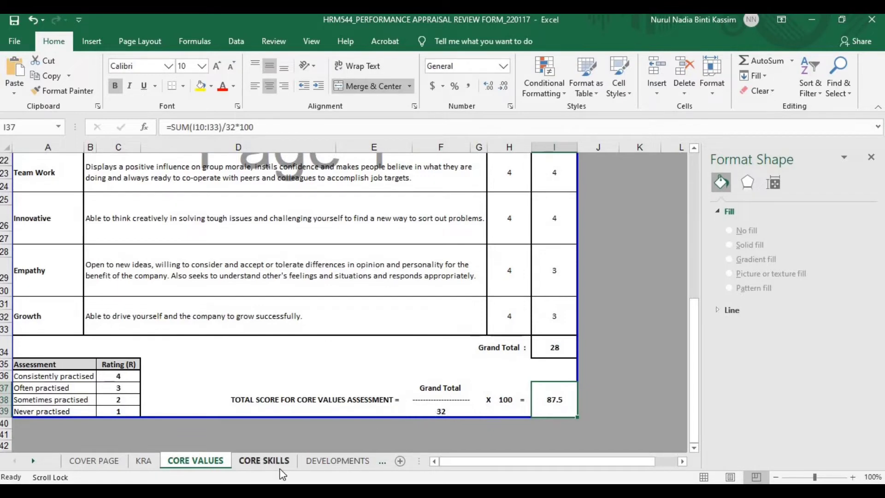
{"action": "left_click", "coordinate": [264, 461]}
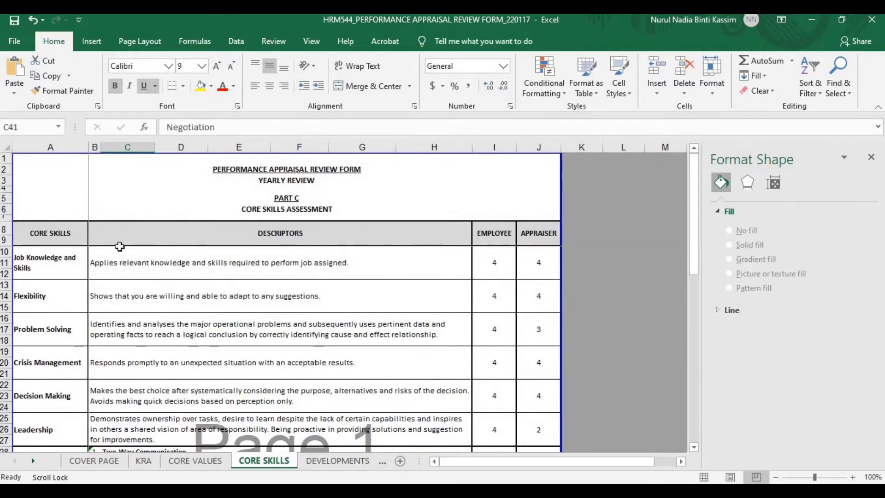
{"action": "left_click", "coordinate": [64, 272]}
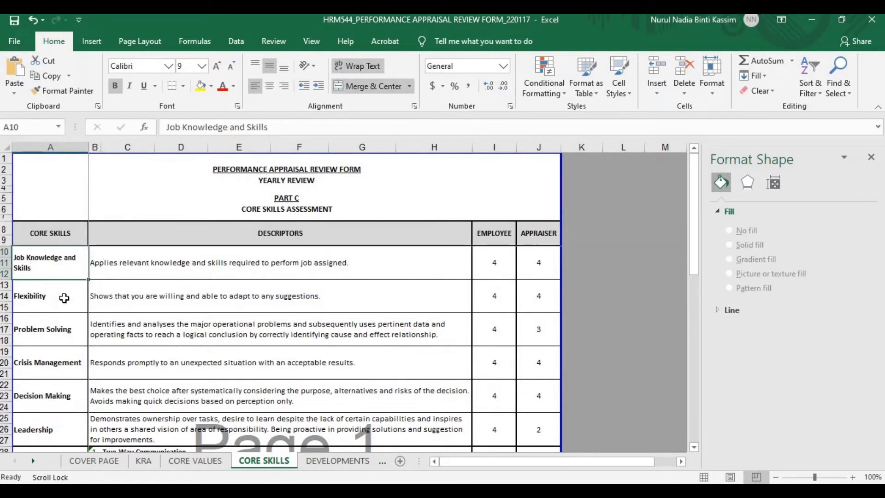
{"action": "left_click", "coordinate": [65, 298]}
{"action": "left_click", "coordinate": [64, 332]}
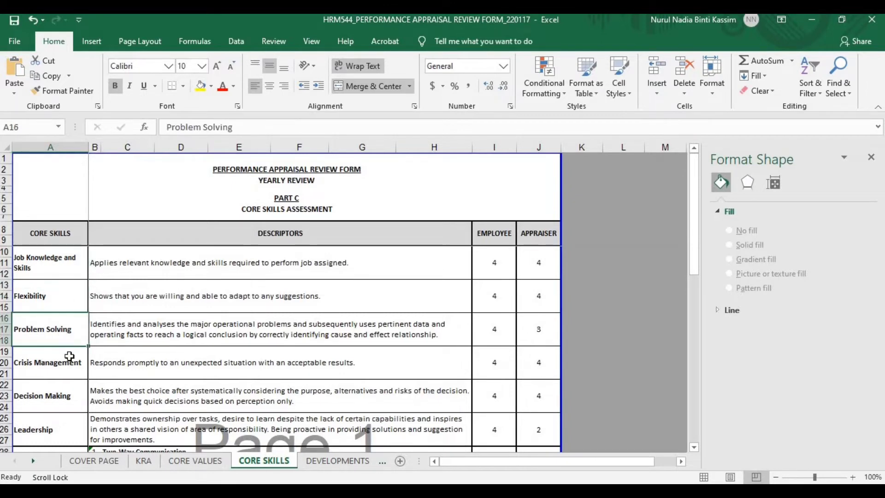
{"action": "left_click", "coordinate": [71, 369]}
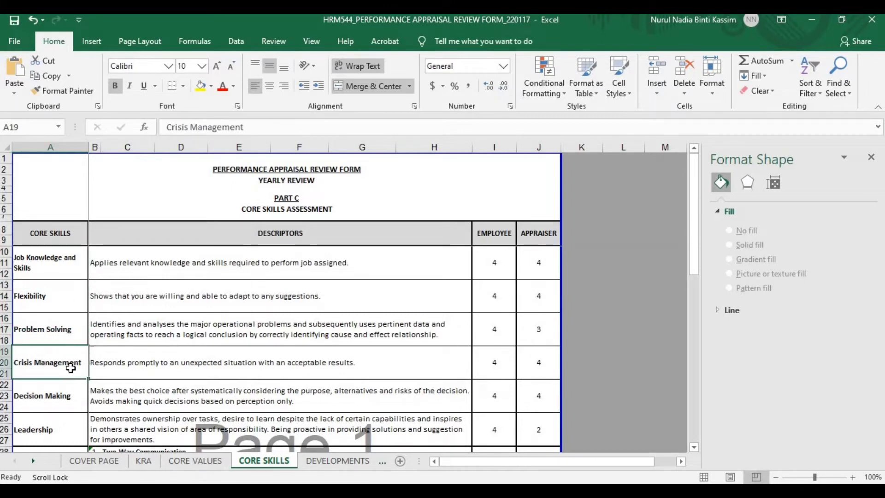
{"action": "left_click", "coordinate": [75, 403]}
{"action": "scroll", "coordinate": [74, 401], "scroll_direction": "down", "scroll_amount": 1}
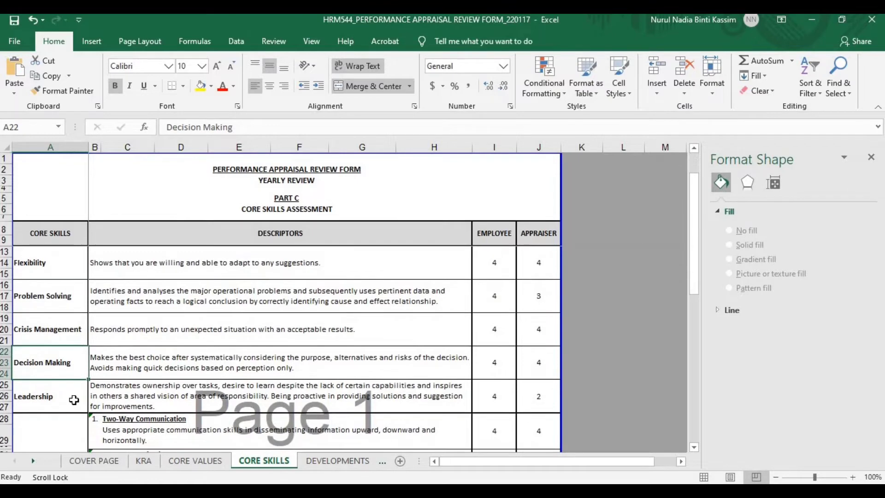
{"action": "left_click", "coordinate": [74, 400]}
{"action": "scroll", "coordinate": [73, 400], "scroll_direction": "down", "scroll_amount": 3}
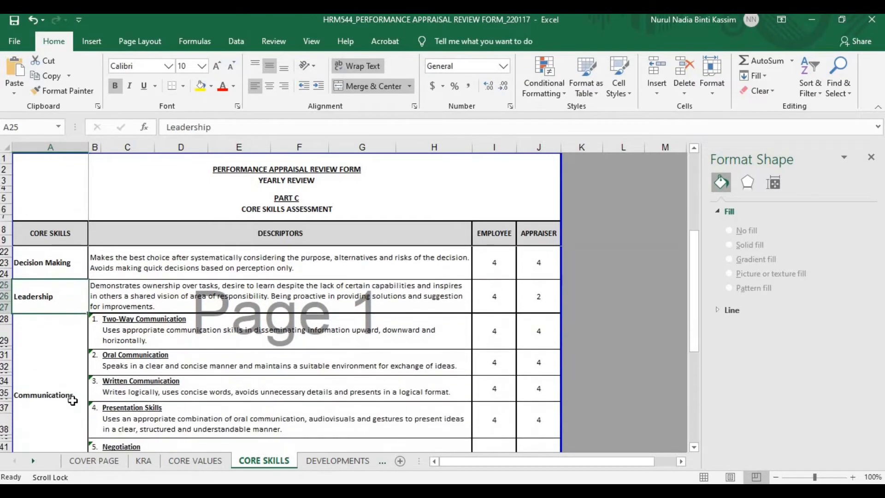
{"action": "left_click", "coordinate": [69, 405]}
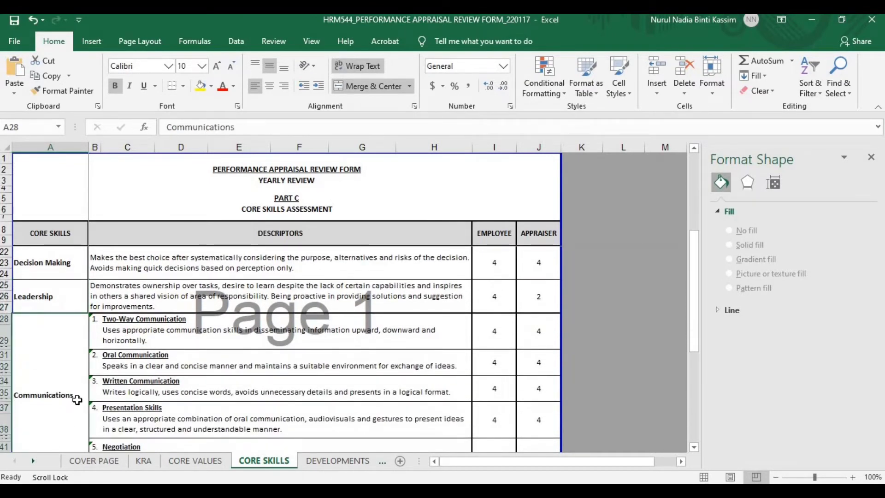
{"action": "scroll", "coordinate": [77, 400], "scroll_direction": "down", "scroll_amount": 1}
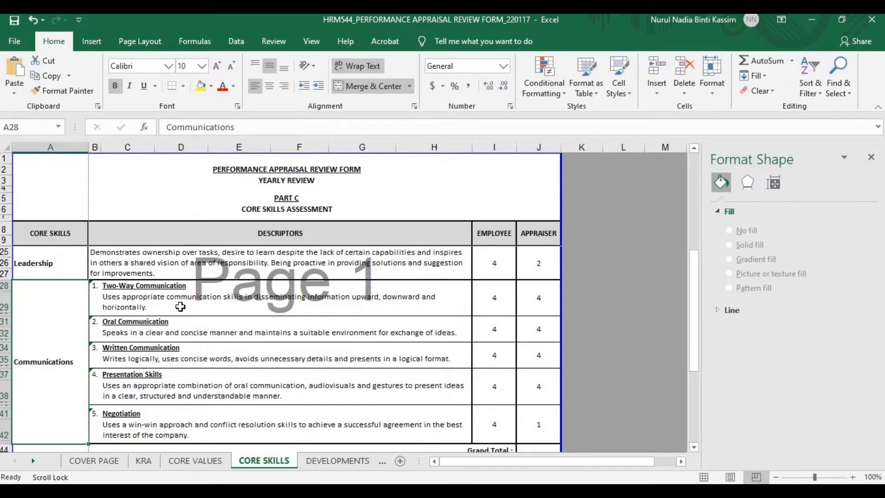
{"action": "left_click", "coordinate": [181, 307]}
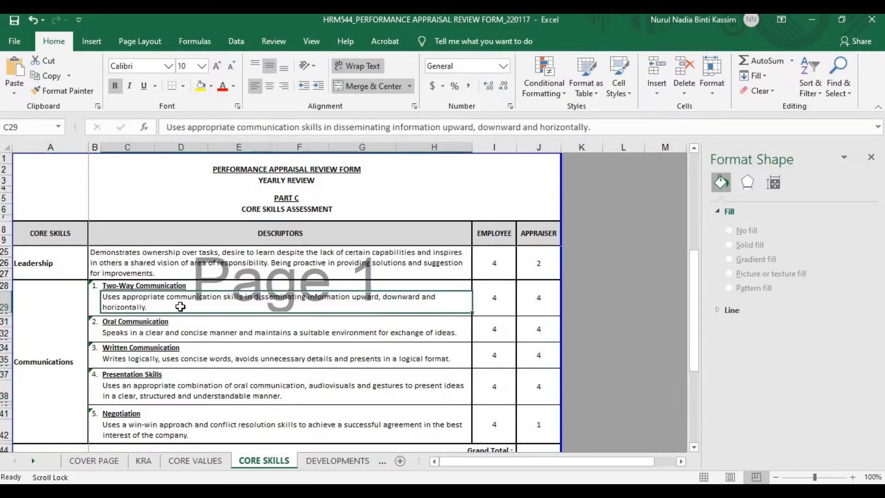
{"action": "left_click", "coordinate": [166, 326]}
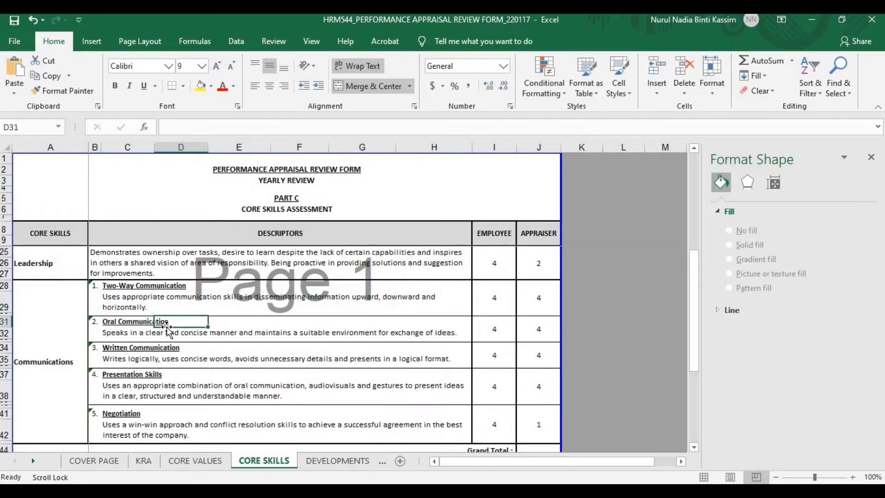
{"action": "left_click", "coordinate": [148, 356]}
{"action": "left_click", "coordinate": [138, 378]}
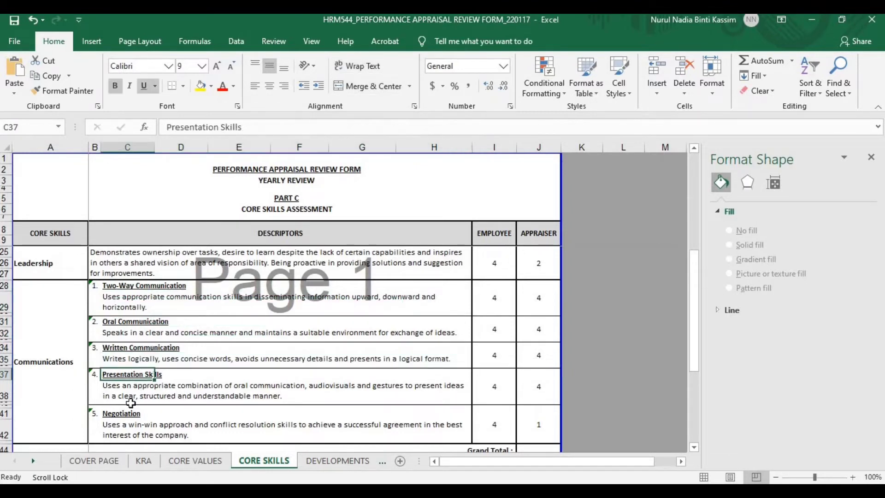
{"action": "left_click", "coordinate": [127, 415]}
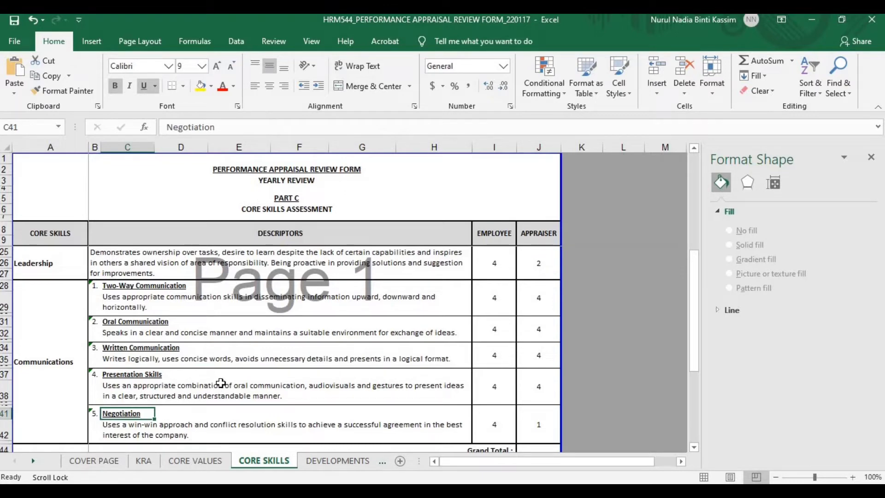
{"action": "scroll", "coordinate": [221, 381], "scroll_direction": "down", "scroll_amount": 3}
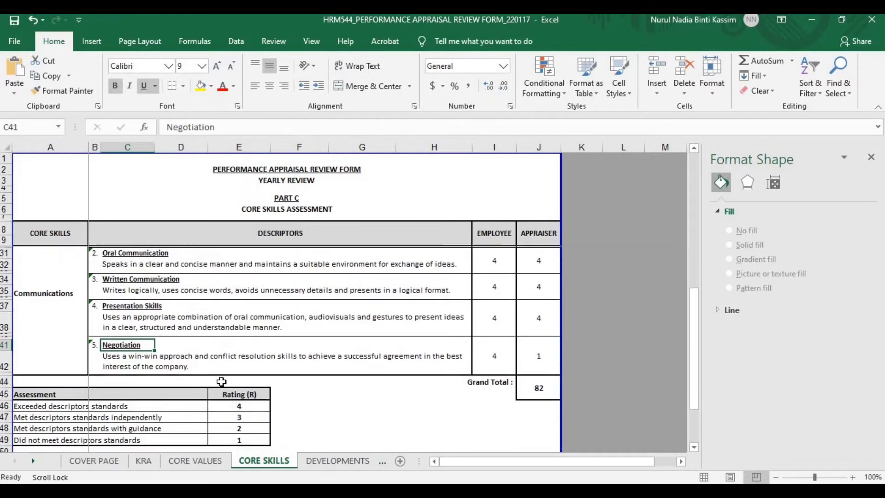
{"action": "left_click_drag", "start_coordinate": [231, 379], "coordinate": [235, 408]}
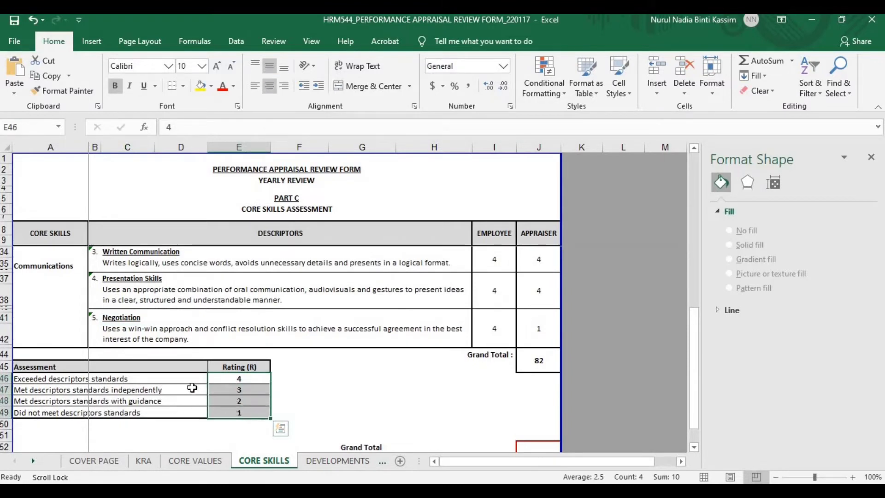
{"action": "left_click", "coordinate": [227, 379]}
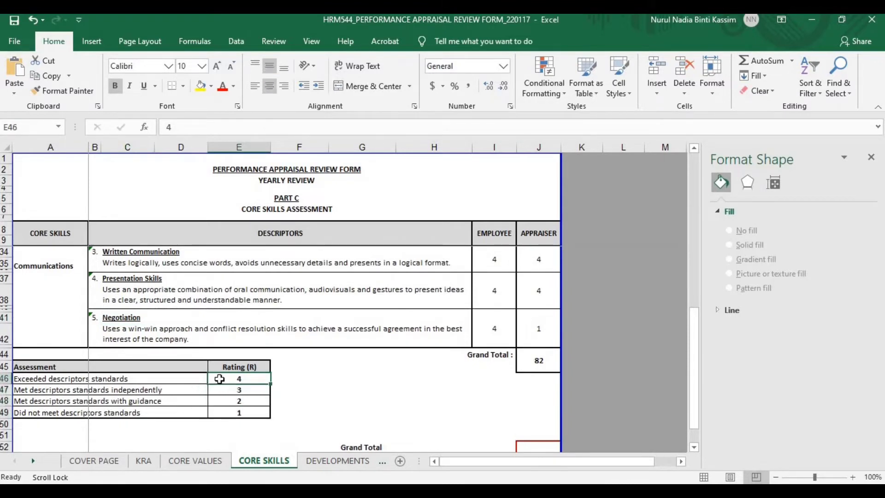
{"action": "left_click", "coordinate": [195, 379]}
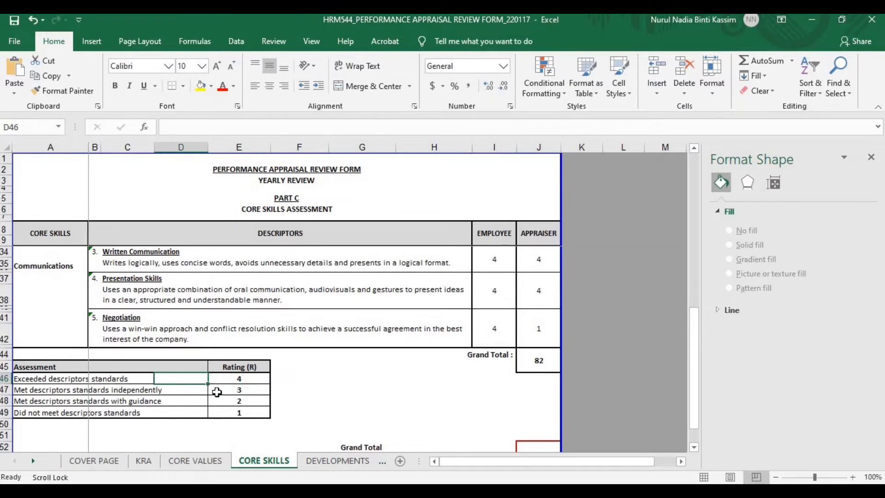
{"action": "scroll", "coordinate": [216, 390], "scroll_direction": "up", "scroll_amount": 8}
{"action": "left_click_drag", "start_coordinate": [217, 391], "coordinate": [207, 376]}
{"action": "scroll", "coordinate": [207, 376], "scroll_direction": "down", "scroll_amount": 3}
{"action": "scroll", "coordinate": [207, 376], "scroll_direction": "down", "scroll_amount": 3}
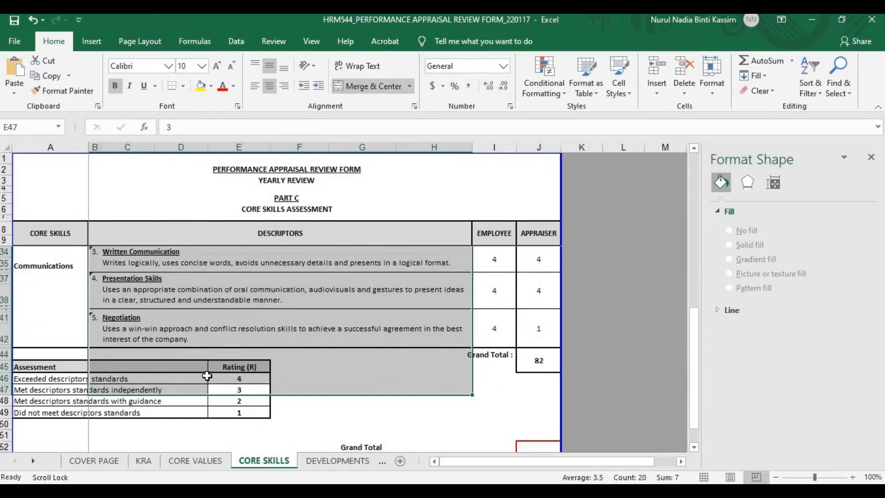
{"action": "left_click", "coordinate": [68, 391]}
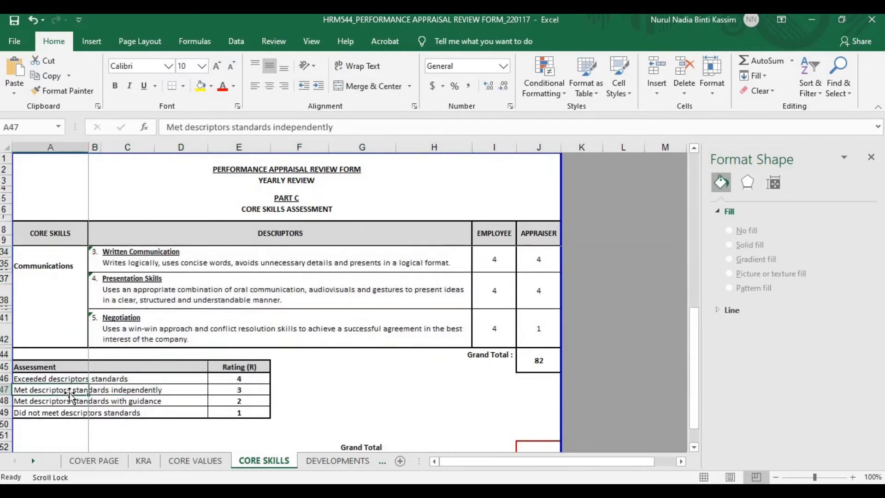
{"action": "left_click", "coordinate": [220, 399]}
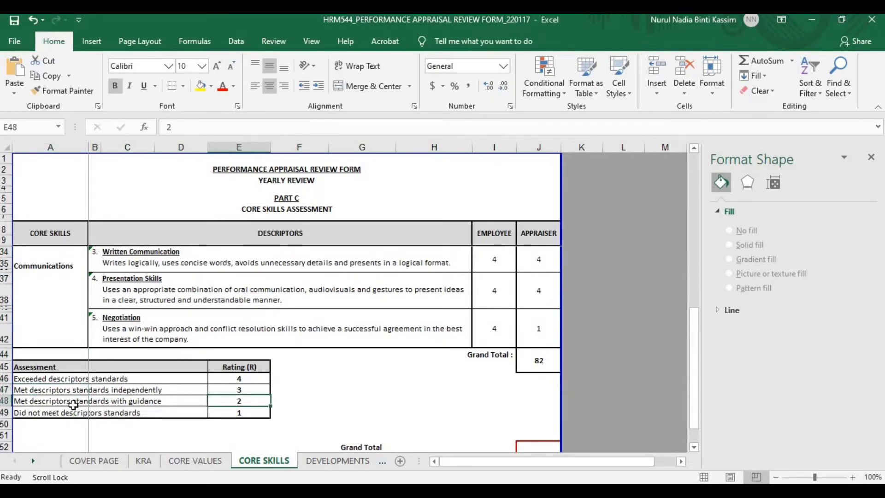
{"action": "left_click", "coordinate": [222, 412]}
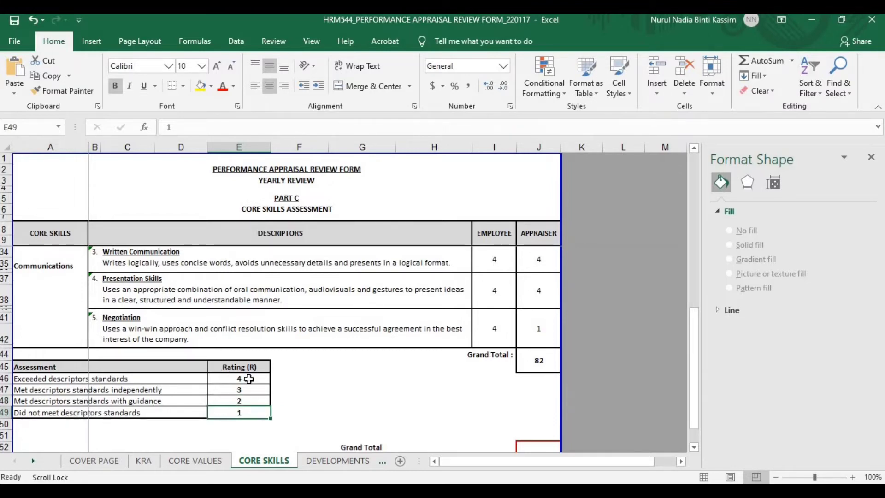
{"action": "scroll", "coordinate": [371, 347], "scroll_direction": "up", "scroll_amount": 2}
{"action": "scroll", "coordinate": [371, 347], "scroll_direction": "up", "scroll_amount": 4}
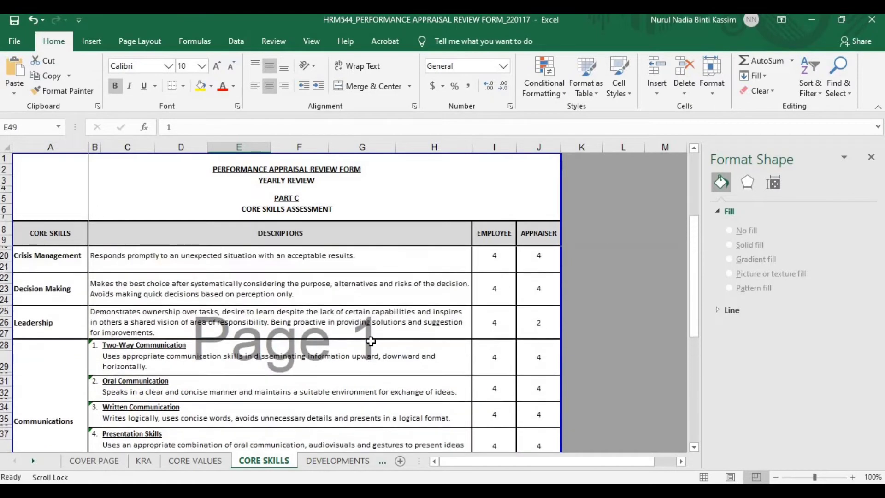
{"action": "scroll", "coordinate": [371, 340], "scroll_direction": "up", "scroll_amount": 2}
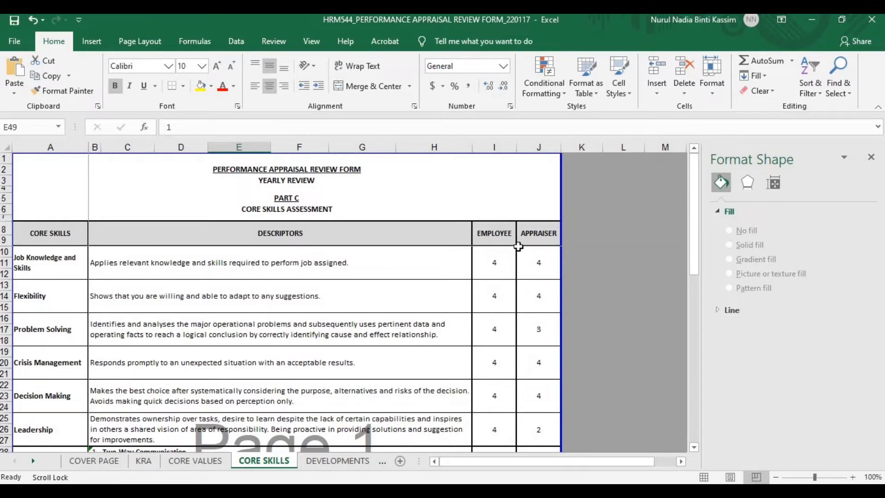
{"action": "left_click", "coordinate": [536, 333]}
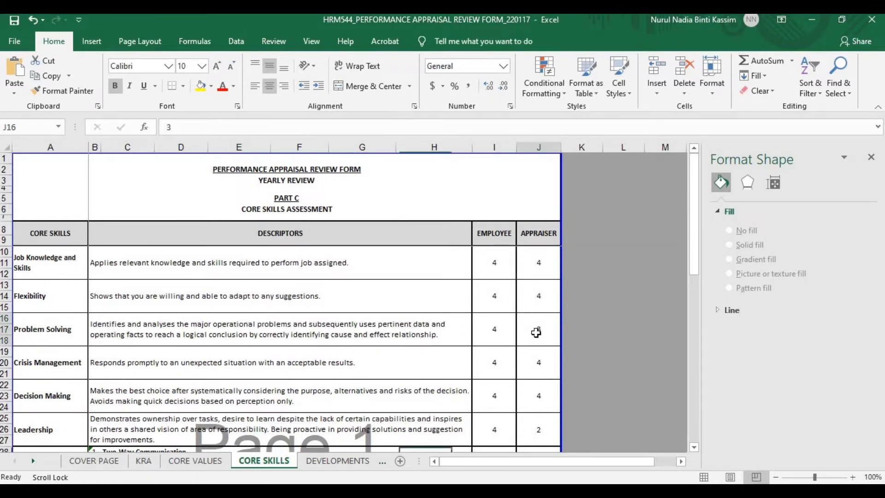
{"action": "scroll", "coordinate": [536, 331], "scroll_direction": "down", "scroll_amount": 2}
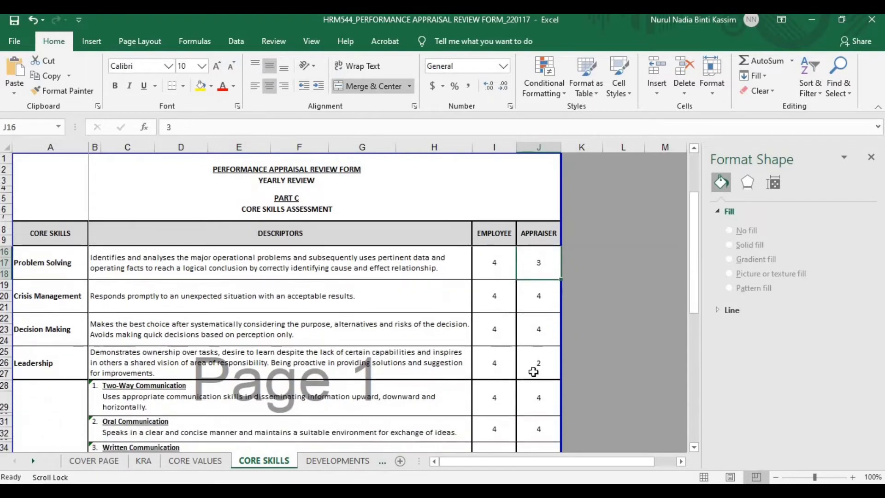
{"action": "left_click", "coordinate": [533, 365]}
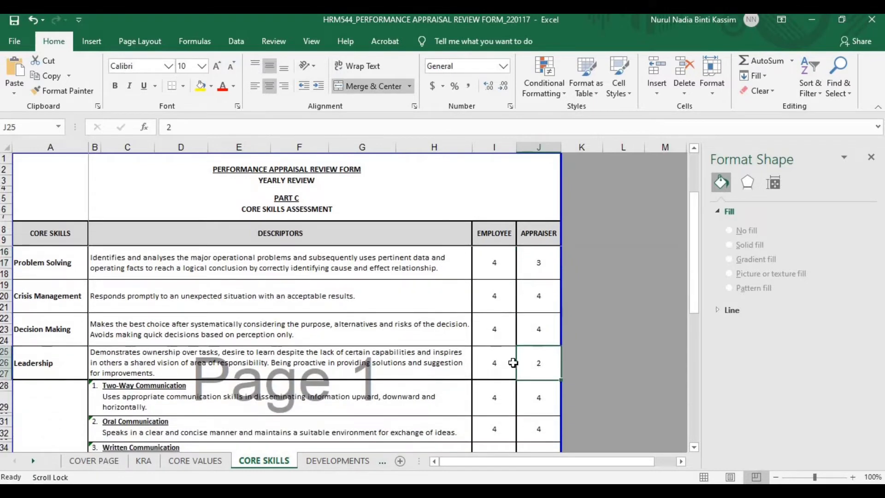
{"action": "scroll", "coordinate": [512, 362], "scroll_direction": "down", "scroll_amount": 4}
{"action": "scroll", "coordinate": [511, 362], "scroll_direction": "down", "scroll_amount": 1}
{"action": "left_click", "coordinate": [539, 358]}
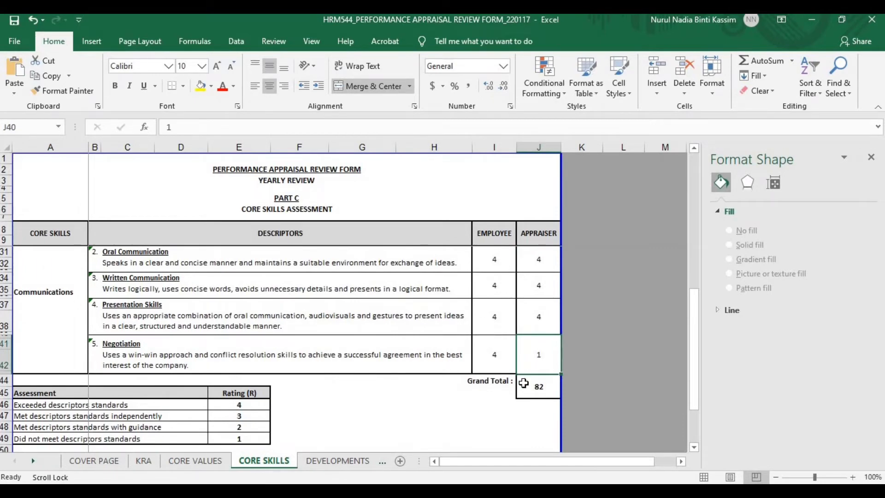
{"action": "left_click", "coordinate": [524, 383]}
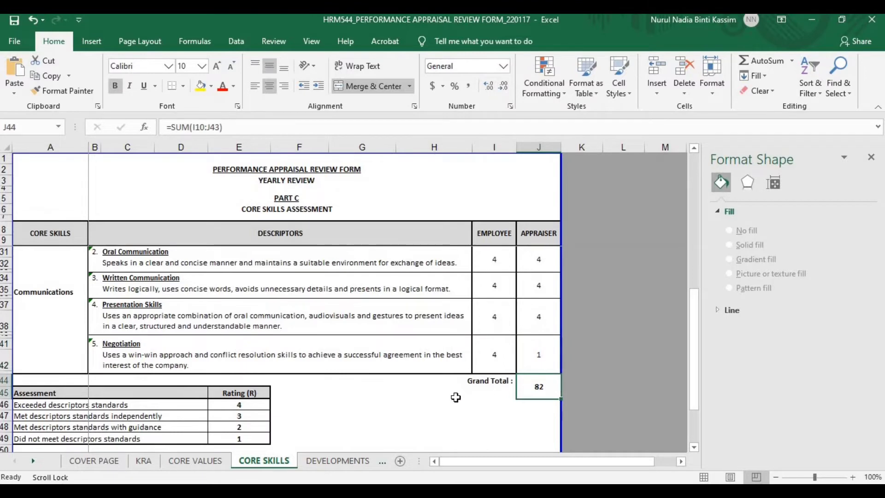
{"action": "scroll", "coordinate": [455, 395], "scroll_direction": "down", "scroll_amount": 3}
{"action": "scroll", "coordinate": [456, 395], "scroll_direction": "down", "scroll_amount": 1}
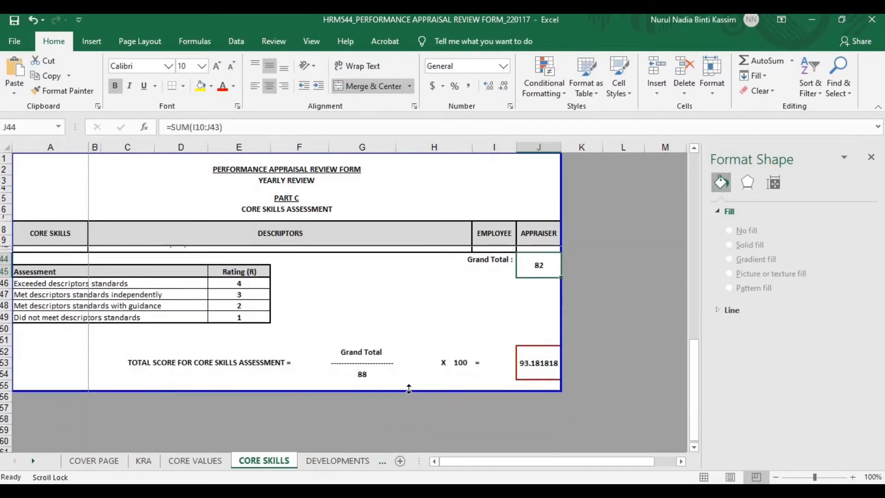
{"action": "left_click", "coordinate": [373, 372]}
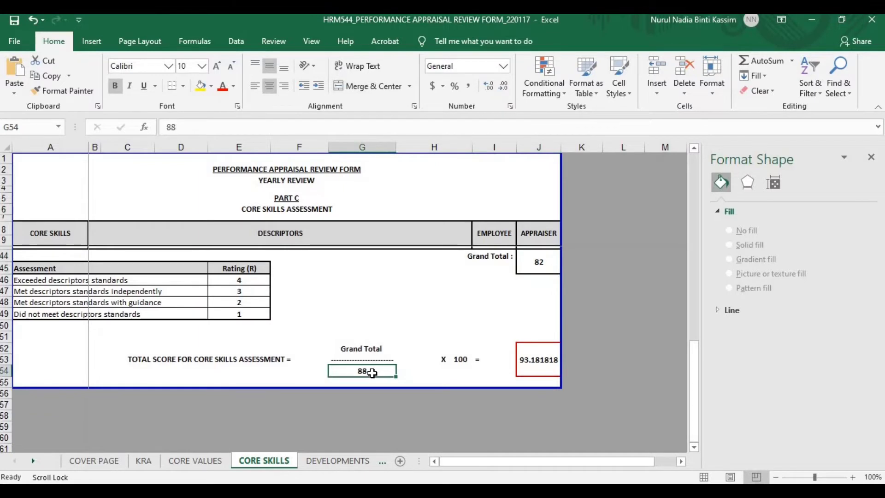
{"action": "left_click", "coordinate": [385, 349]}
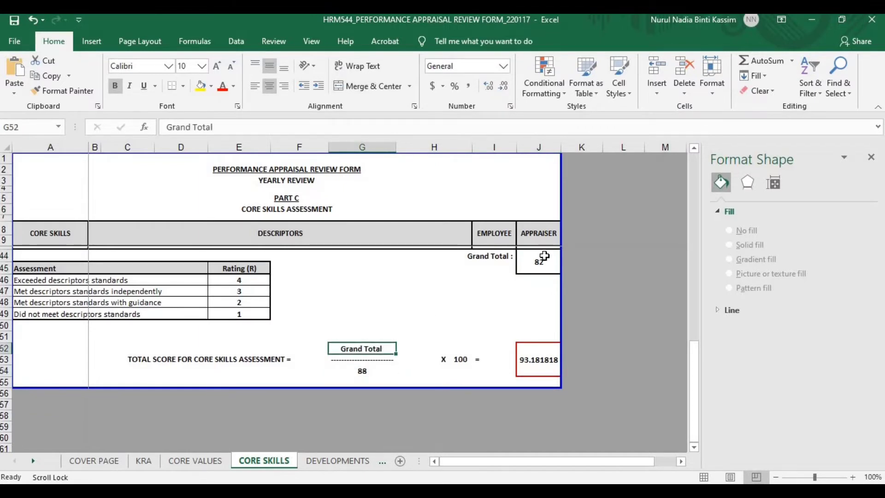
{"action": "left_click", "coordinate": [544, 259]}
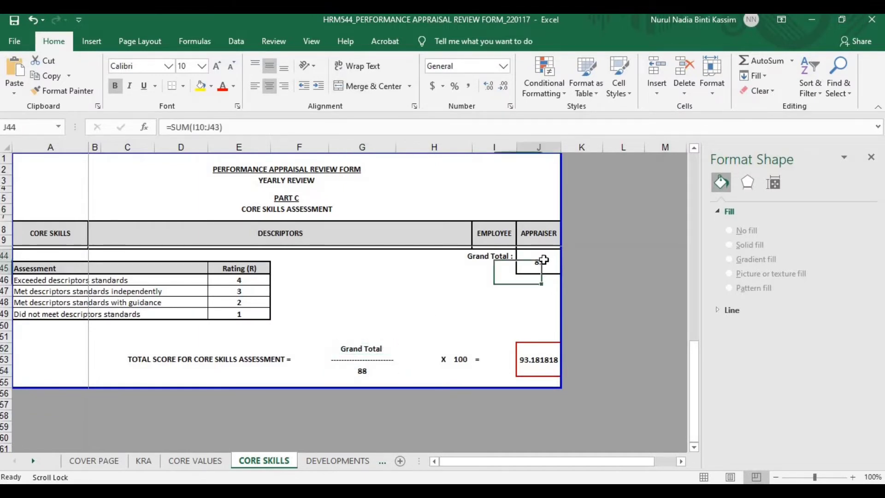
{"action": "left_click", "coordinate": [357, 373]}
{"action": "left_click", "coordinate": [460, 359]}
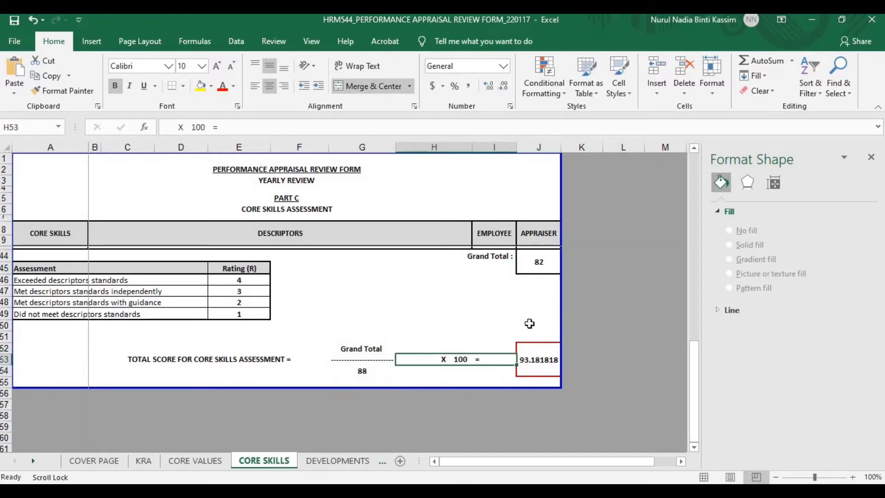
{"action": "left_click", "coordinate": [540, 363]}
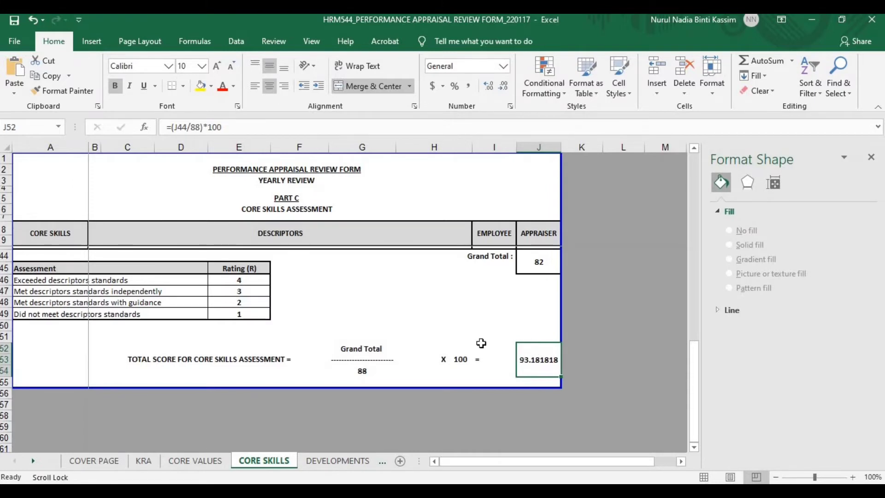
On the DEVELOPMENTS sheet, check the employee's Major Strengths and Major Weaknesses boxes
{"action": "left_click", "coordinate": [337, 461]}
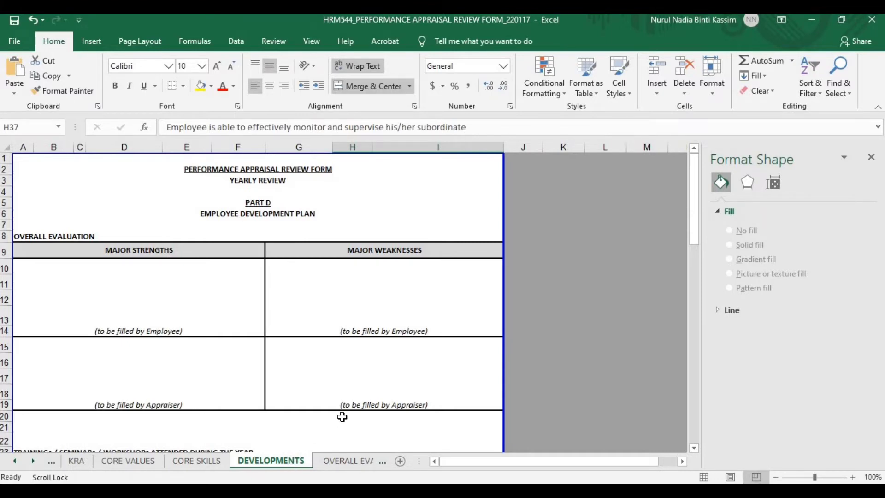
{"action": "left_click", "coordinate": [176, 332]}
{"action": "left_click", "coordinate": [180, 279]}
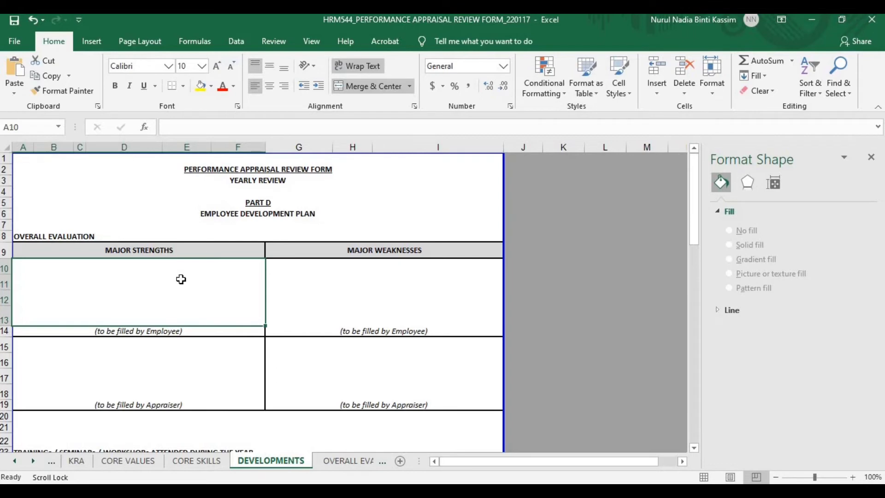
{"action": "left_click", "coordinate": [388, 282]}
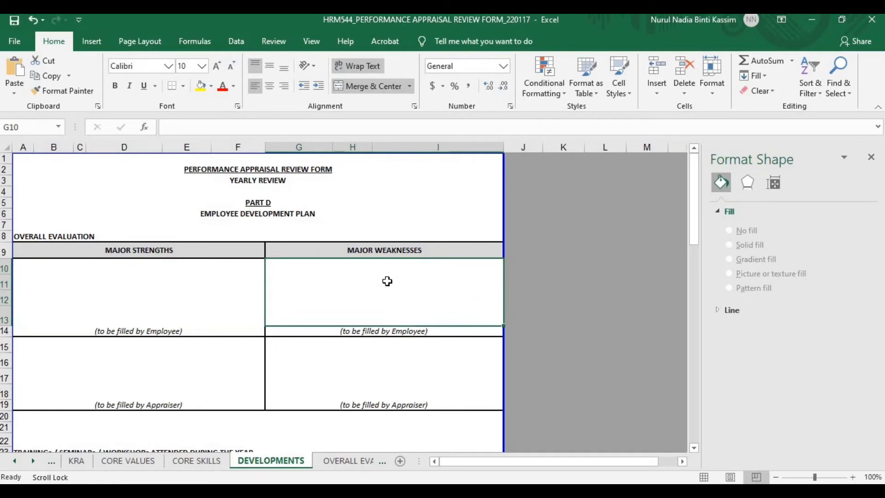
{"action": "scroll", "coordinate": [296, 366], "scroll_direction": "down", "scroll_amount": 1}
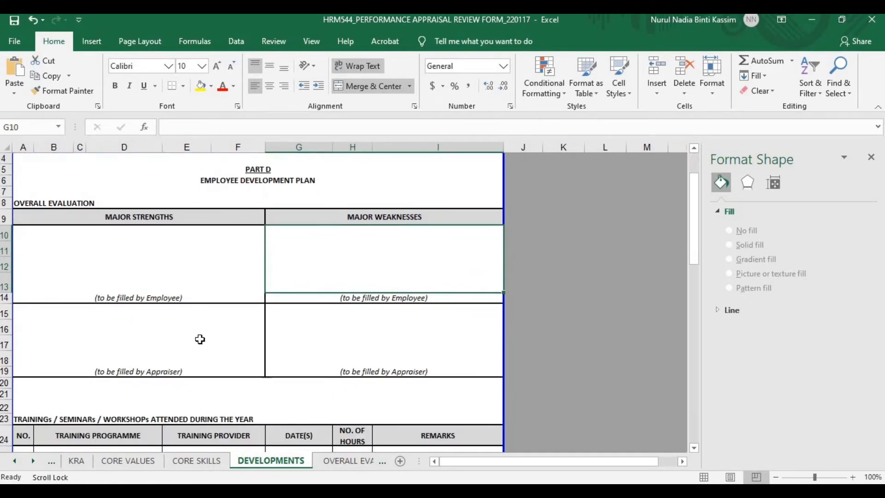
Check the appraiser's Major Strengths and Major Weaknesses boxes and scroll down the plan
{"action": "left_click", "coordinate": [198, 338]}
{"action": "left_click", "coordinate": [313, 337]}
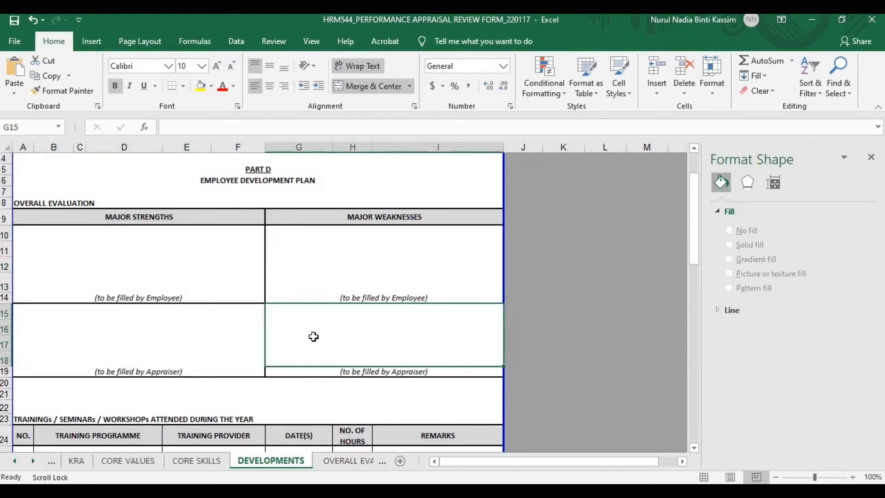
{"action": "left_click", "coordinate": [231, 330]}
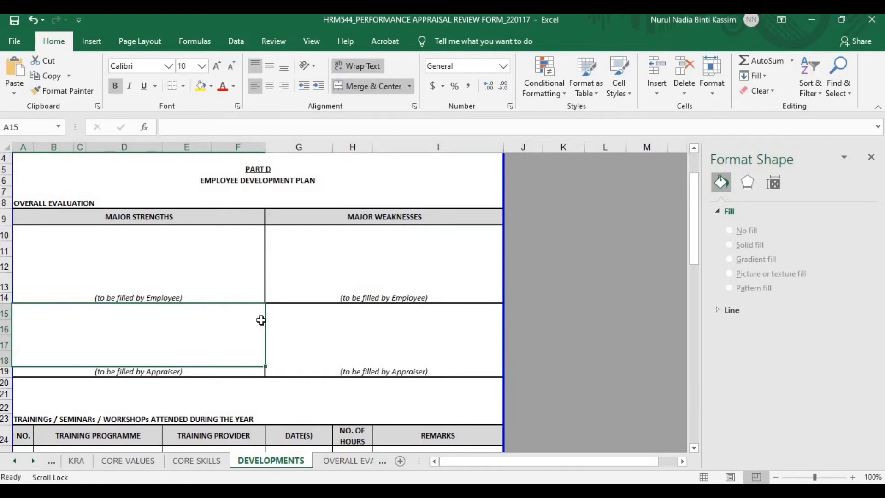
{"action": "left_click", "coordinate": [372, 331]}
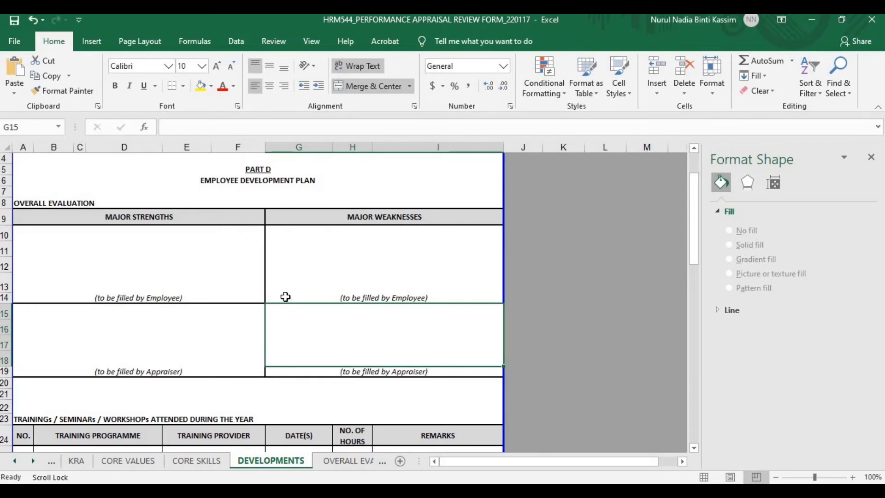
{"action": "scroll", "coordinate": [286, 298], "scroll_direction": "down", "scroll_amount": 4}
{"action": "scroll", "coordinate": [283, 302], "scroll_direction": "down", "scroll_amount": 1}
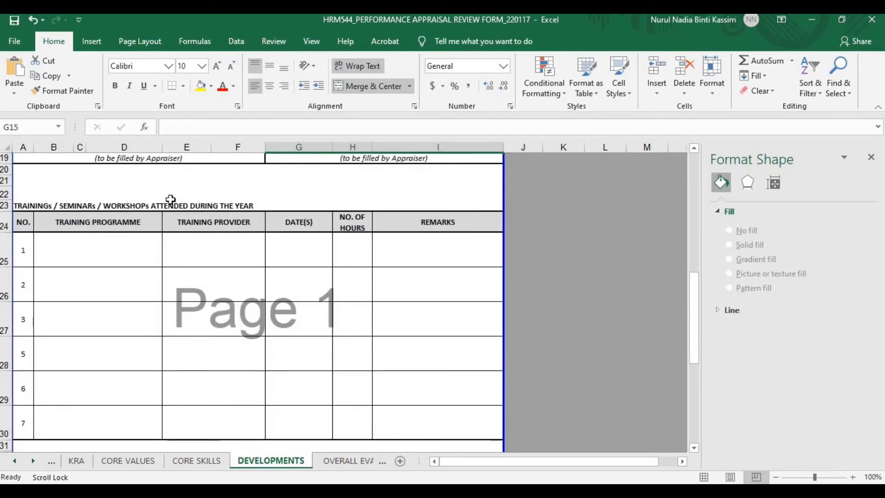
{"action": "left_click", "coordinate": [115, 249]}
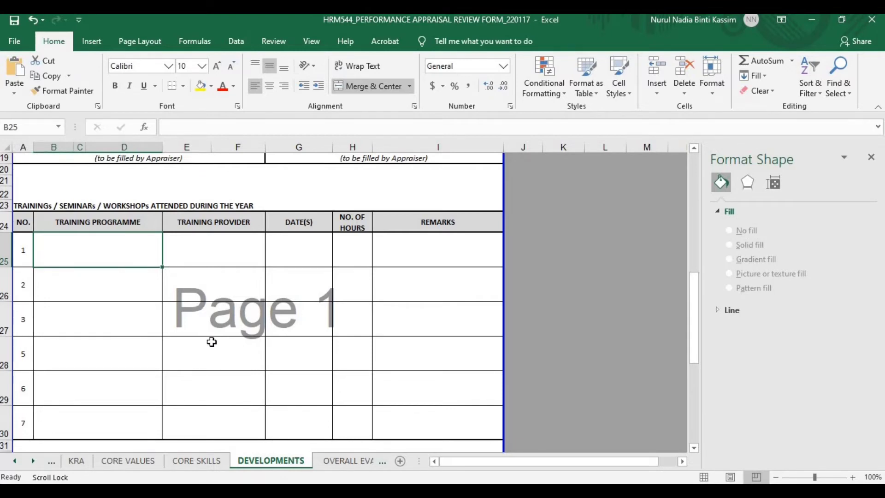
{"action": "scroll", "coordinate": [212, 341], "scroll_direction": "up", "scroll_amount": 2}
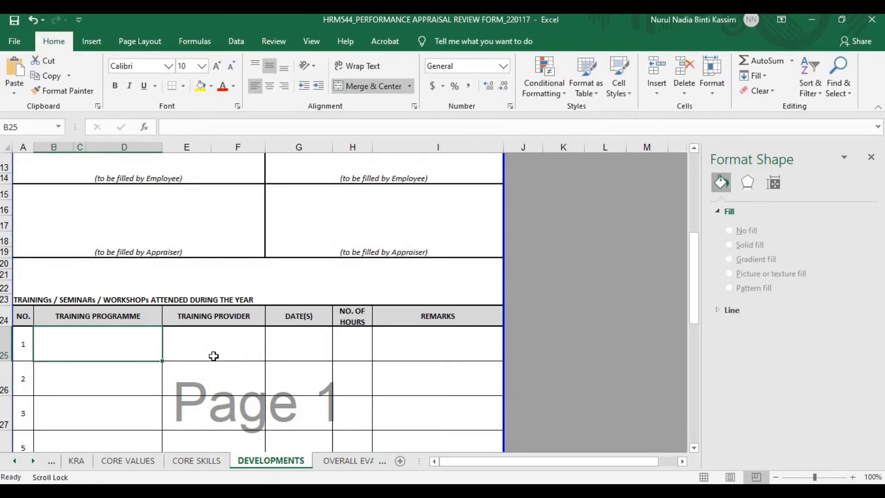
{"action": "scroll", "coordinate": [214, 355], "scroll_direction": "down", "scroll_amount": 1}
{"action": "scroll", "coordinate": [214, 357], "scroll_direction": "down", "scroll_amount": 1}
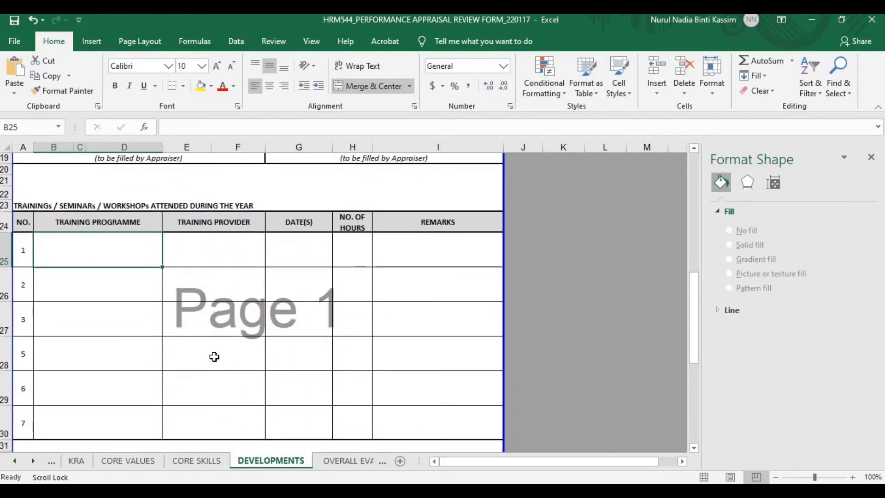
{"action": "scroll", "coordinate": [214, 356], "scroll_direction": "down", "scroll_amount": 4}
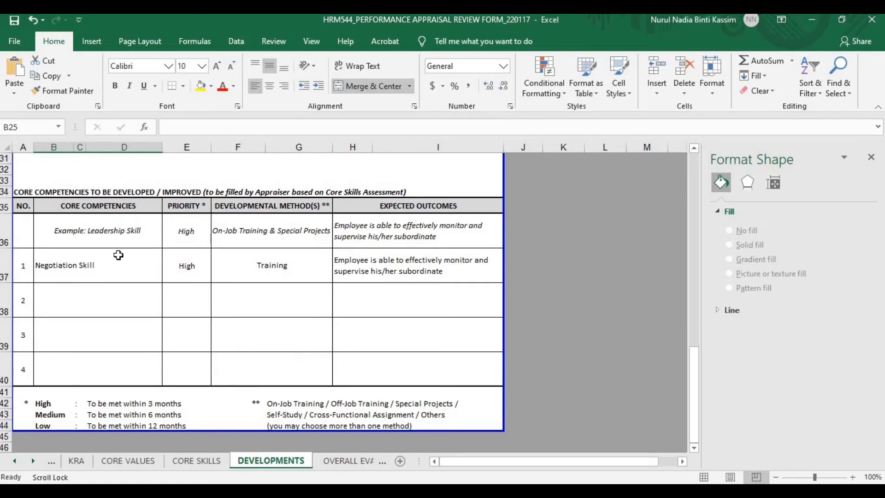
Review the Negotiation Skill entry (High priority, Training, expected outcome), then go to OVERALL EVALUATION
{"action": "left_click", "coordinate": [110, 267]}
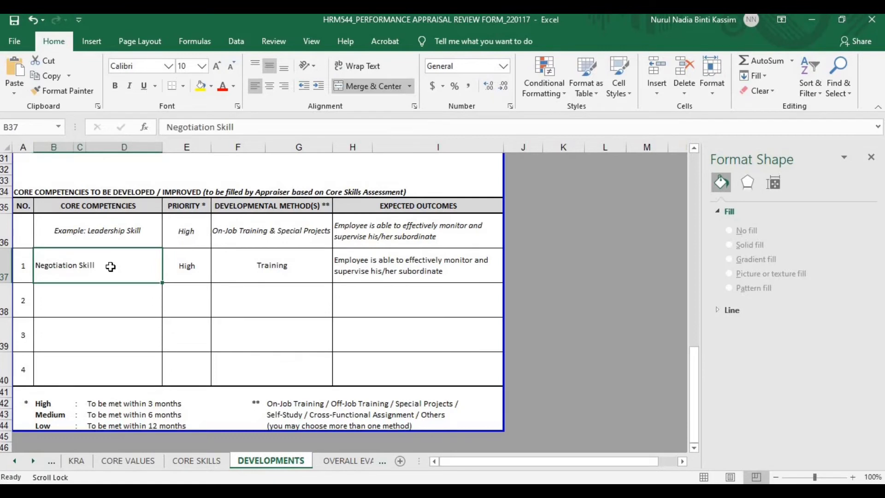
{"action": "left_click", "coordinate": [181, 274]}
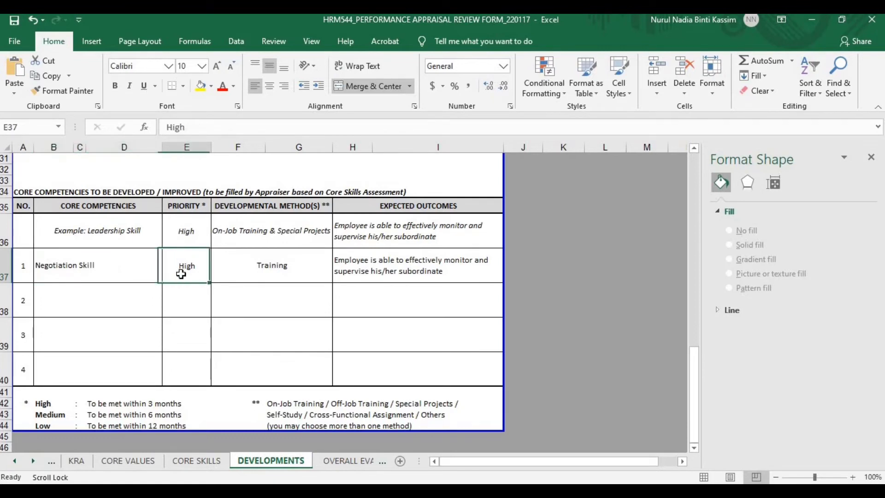
{"action": "left_click", "coordinate": [227, 268]}
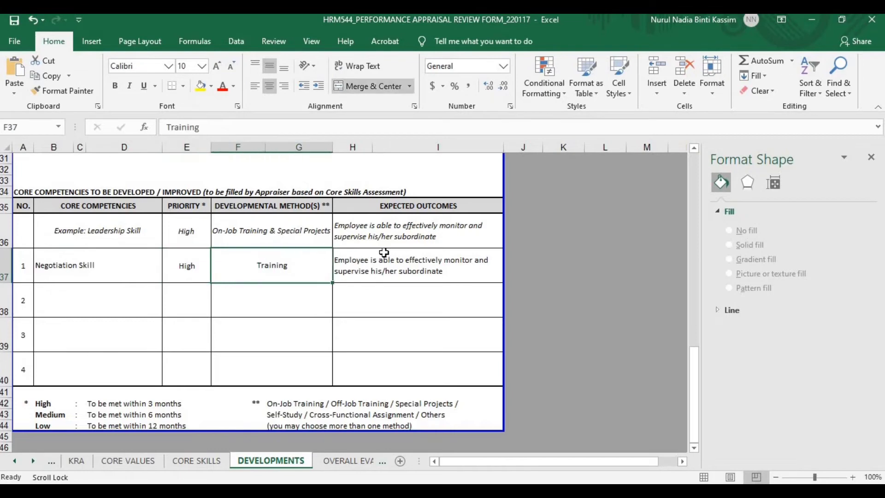
{"action": "left_click", "coordinate": [400, 267]}
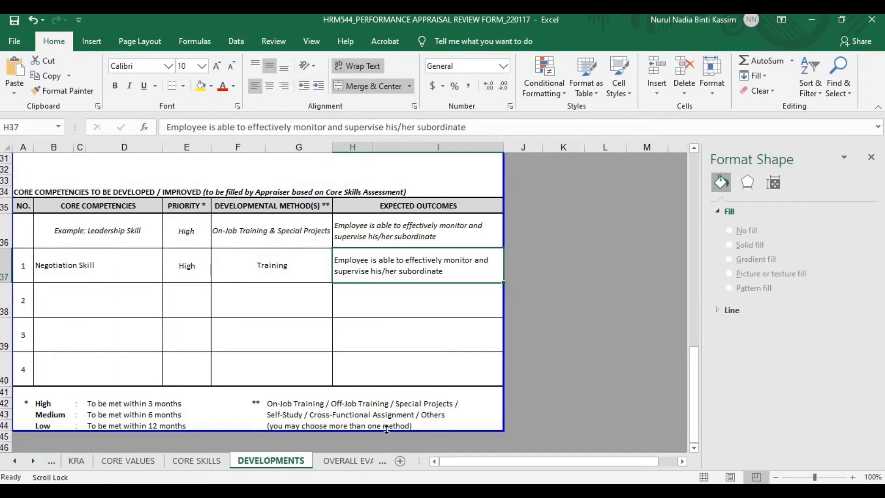
{"action": "left_click", "coordinate": [350, 461]}
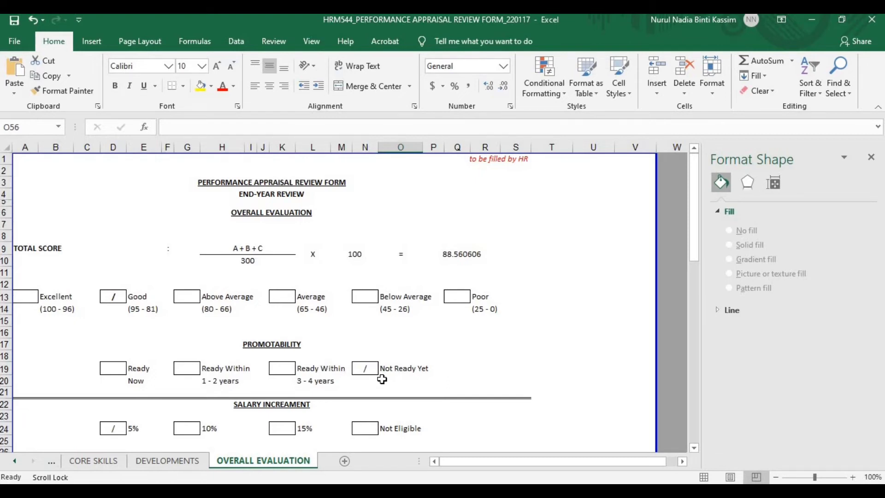
{"action": "left_click", "coordinate": [426, 345]}
{"action": "left_click", "coordinate": [231, 250]}
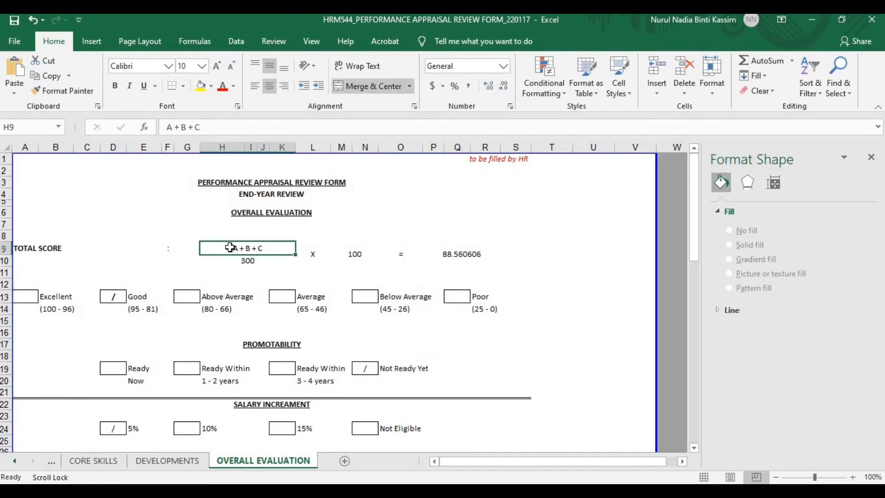
{"action": "left_click", "coordinate": [251, 260]}
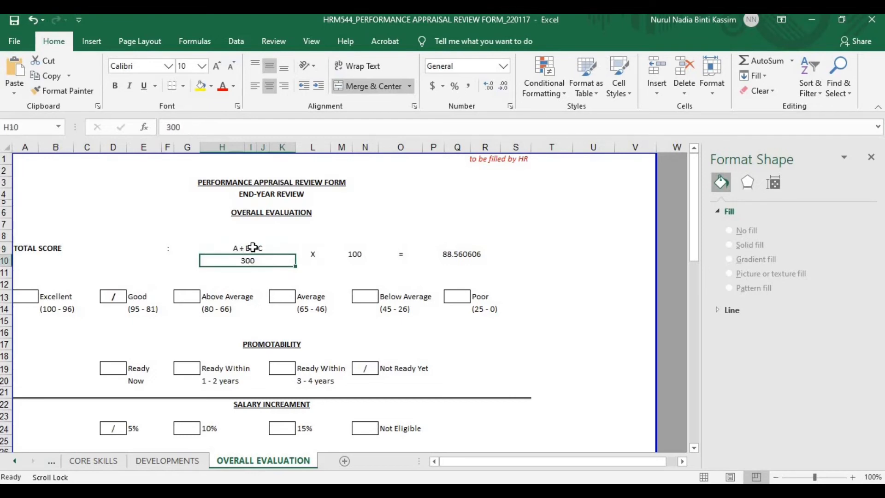
{"action": "left_click", "coordinate": [252, 247]}
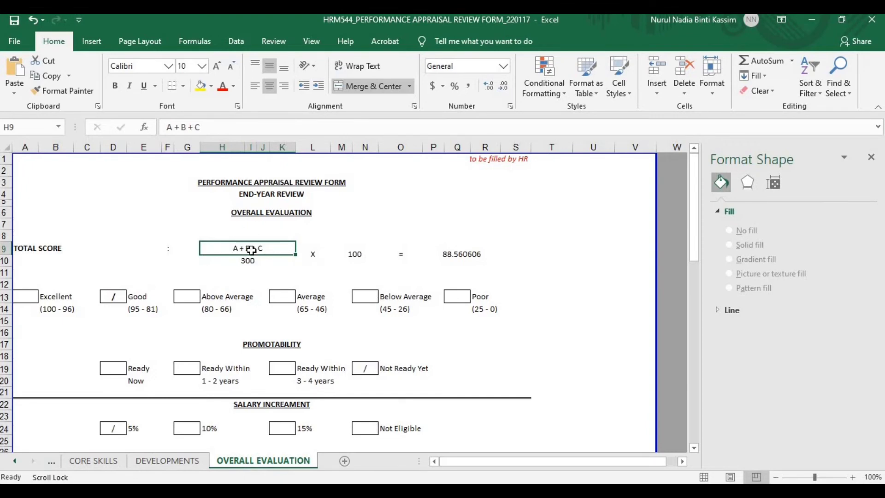
{"action": "left_click", "coordinate": [465, 254]}
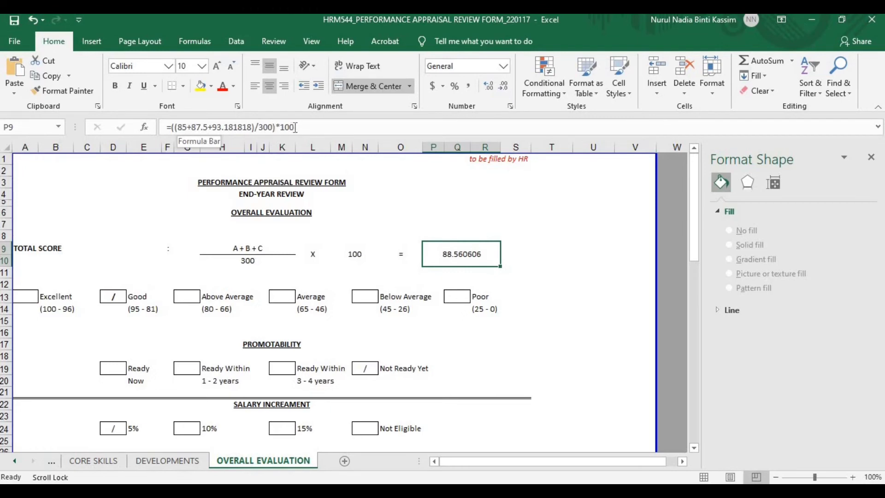
{"action": "left_click", "coordinate": [547, 295]}
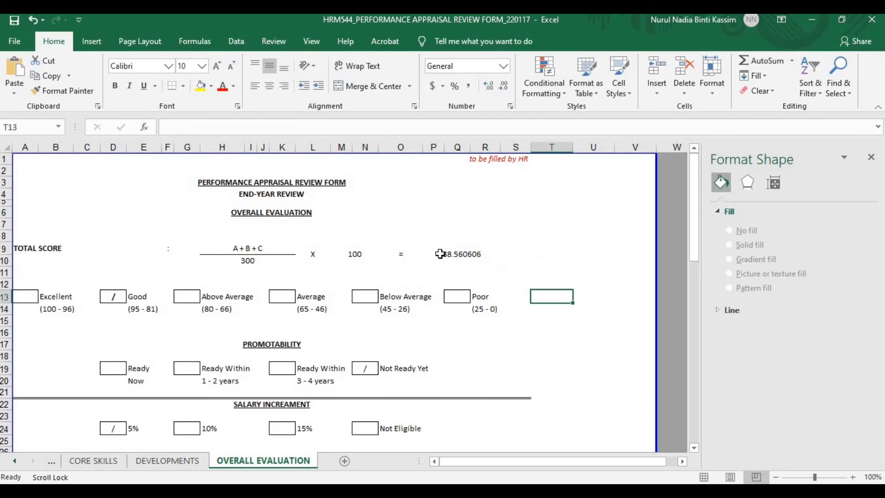
{"action": "left_click", "coordinate": [440, 254]}
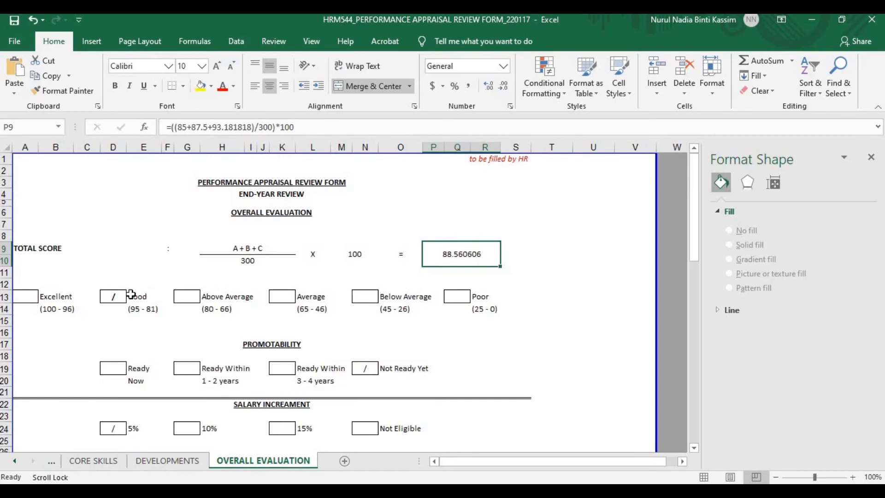
{"action": "left_click", "coordinate": [131, 295]}
{"action": "left_click", "coordinate": [111, 297]}
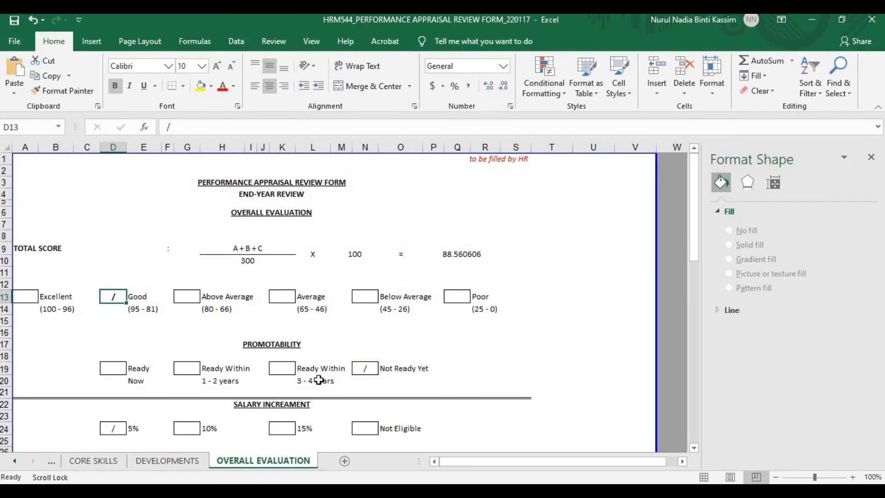
{"action": "scroll", "coordinate": [319, 379], "scroll_direction": "down", "scroll_amount": 1}
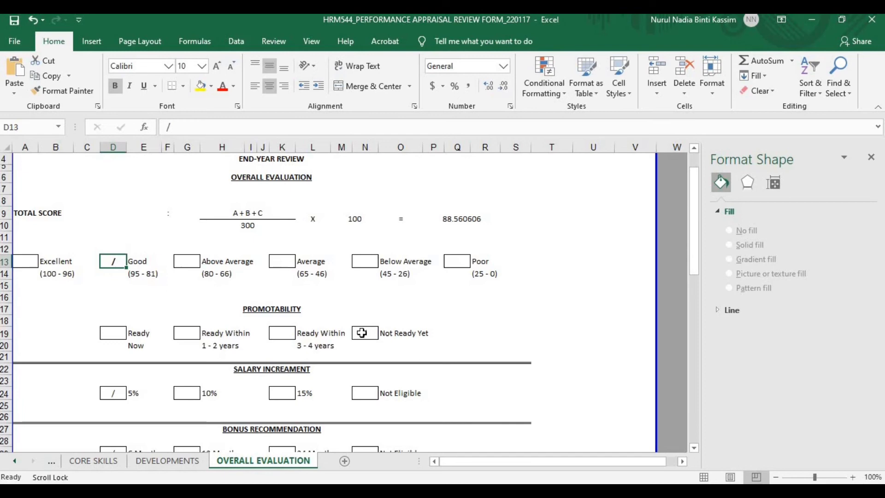
{"action": "left_click", "coordinate": [362, 333]}
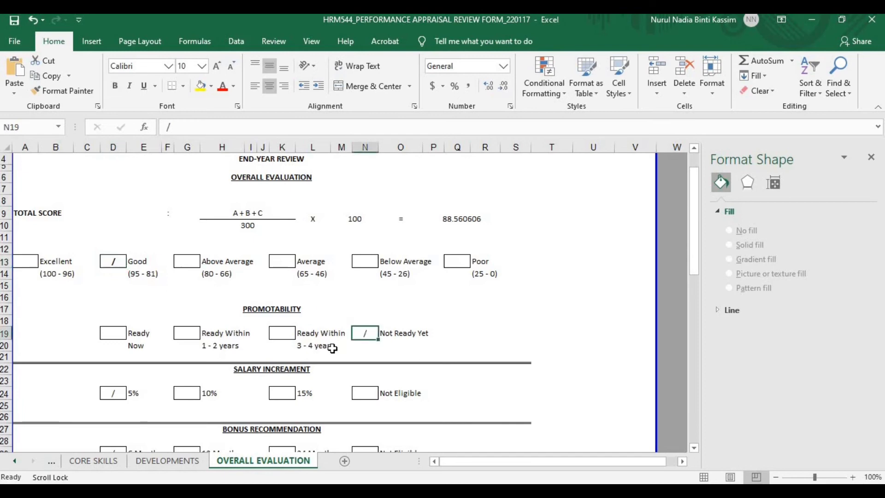
{"action": "scroll", "coordinate": [256, 364], "scroll_direction": "down", "scroll_amount": 2}
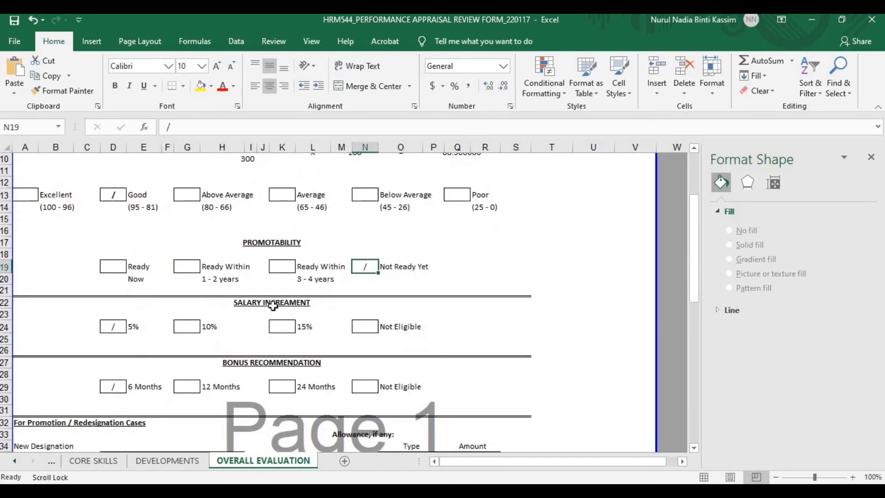
{"action": "left_click", "coordinate": [272, 302]}
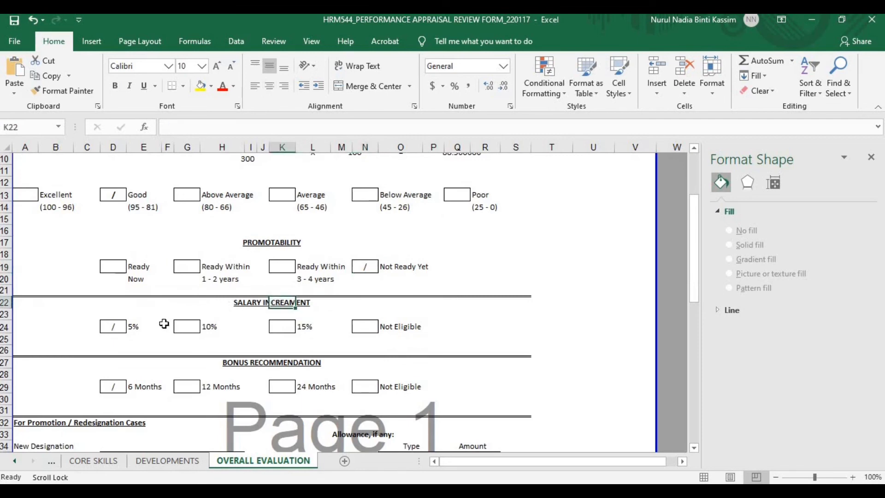
{"action": "left_click", "coordinate": [115, 328]}
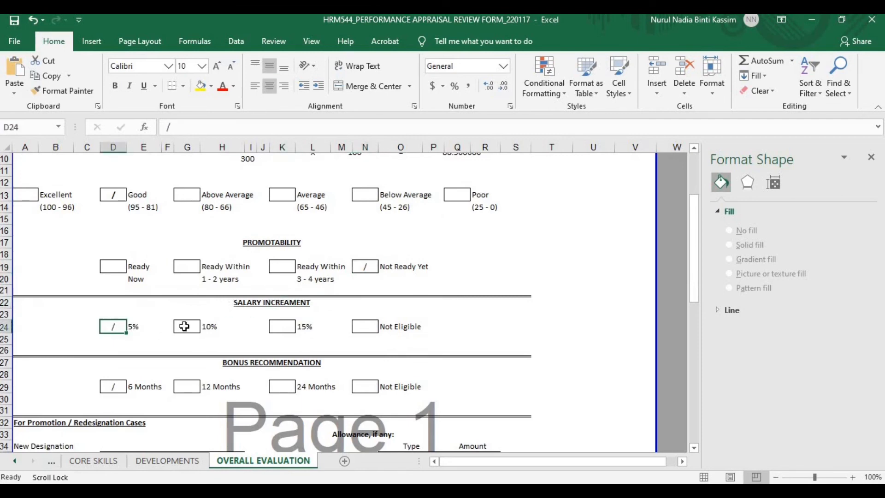
{"action": "left_click", "coordinate": [184, 328]}
{"action": "left_click", "coordinate": [299, 328]}
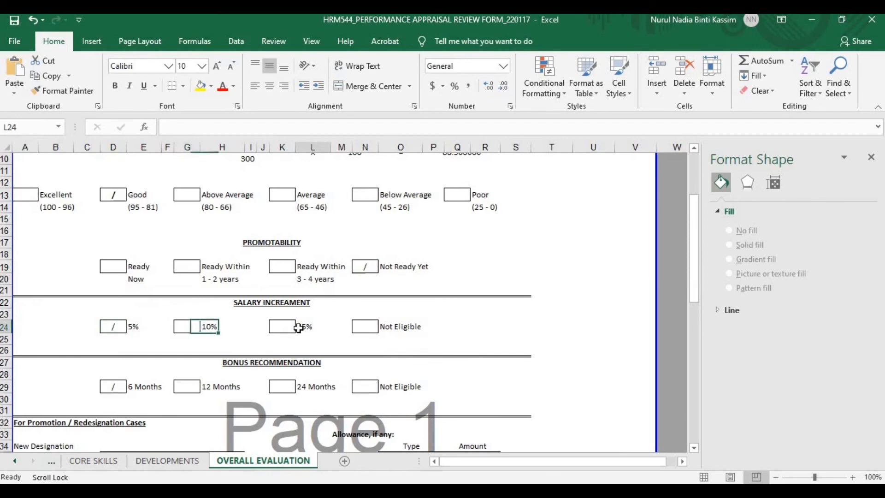
{"action": "left_click", "coordinate": [373, 328]}
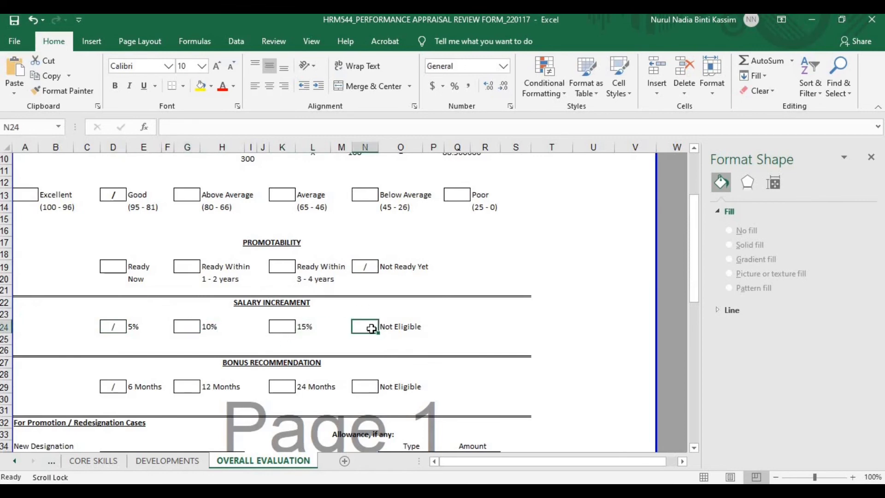
{"action": "scroll", "coordinate": [372, 329], "scroll_direction": "down", "scroll_amount": 2}
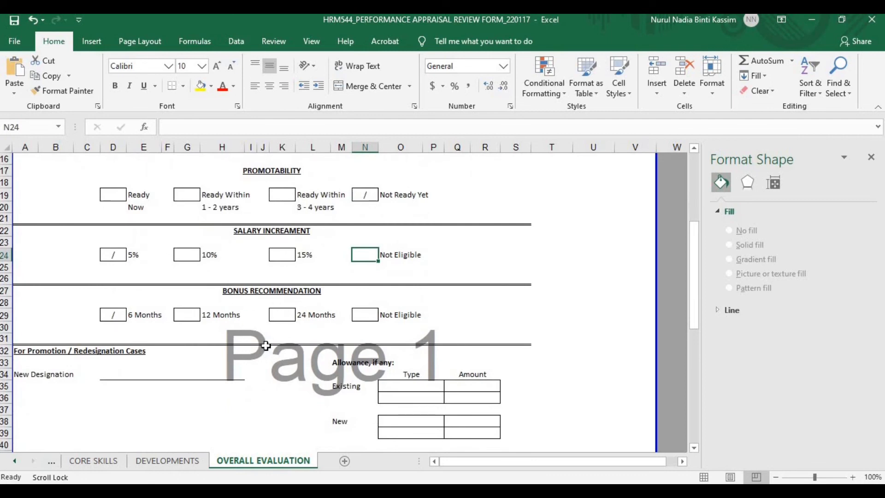
{"action": "scroll", "coordinate": [266, 346], "scroll_direction": "down", "scroll_amount": 4}
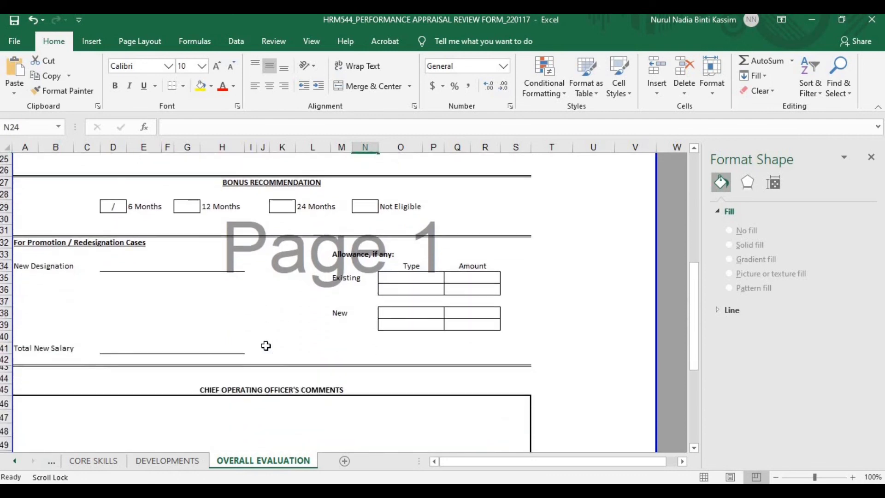
{"action": "scroll", "coordinate": [266, 346], "scroll_direction": "down", "scroll_amount": 3}
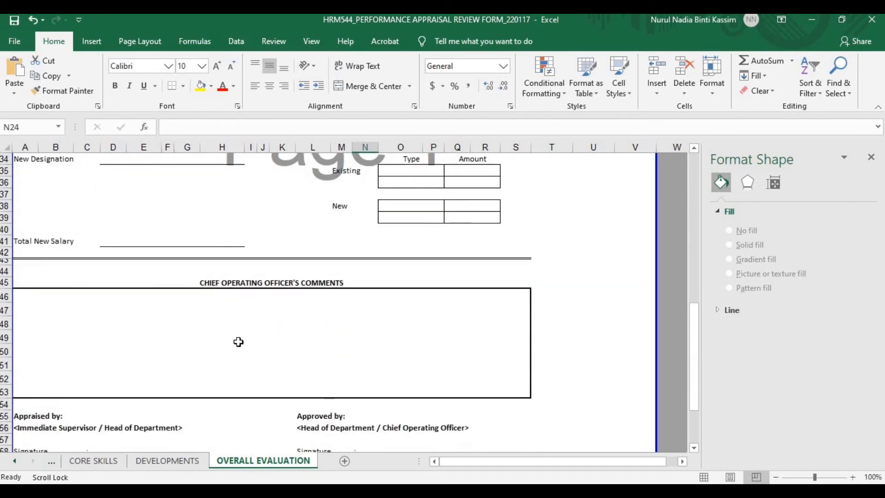
{"action": "scroll", "coordinate": [304, 326], "scroll_direction": "down", "scroll_amount": 4}
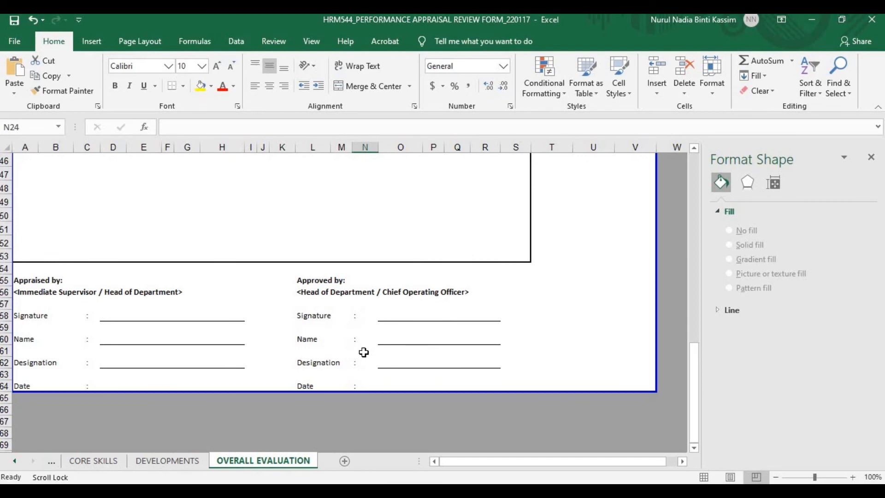
{"action": "scroll", "coordinate": [361, 349], "scroll_direction": "up", "scroll_amount": 7}
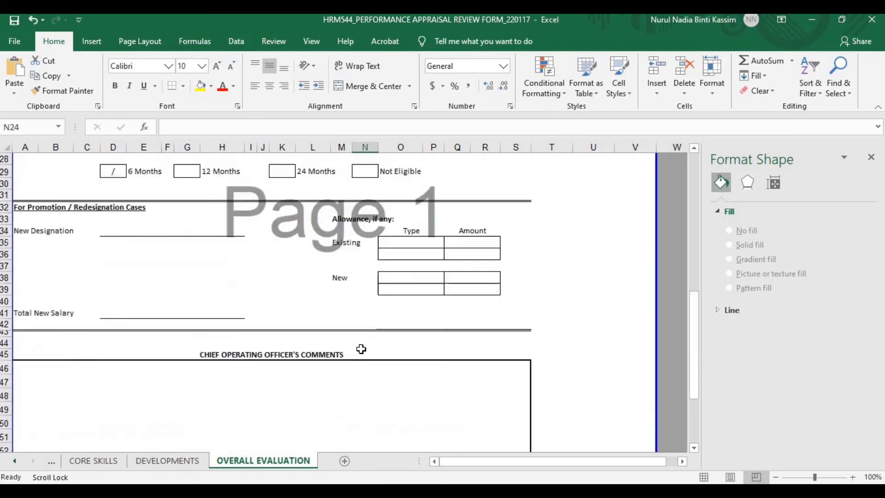
{"action": "scroll", "coordinate": [361, 349], "scroll_direction": "up", "scroll_amount": 2}
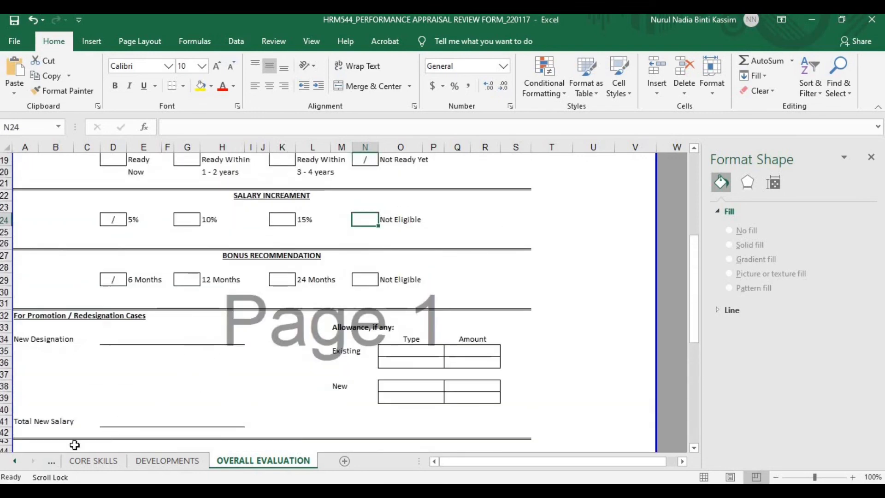
Bring the COVER PAGE tab back into view, open it and scroll to the top
{"action": "left_click", "coordinate": [16, 462]}
{"action": "left_click", "coordinate": [17, 462]}
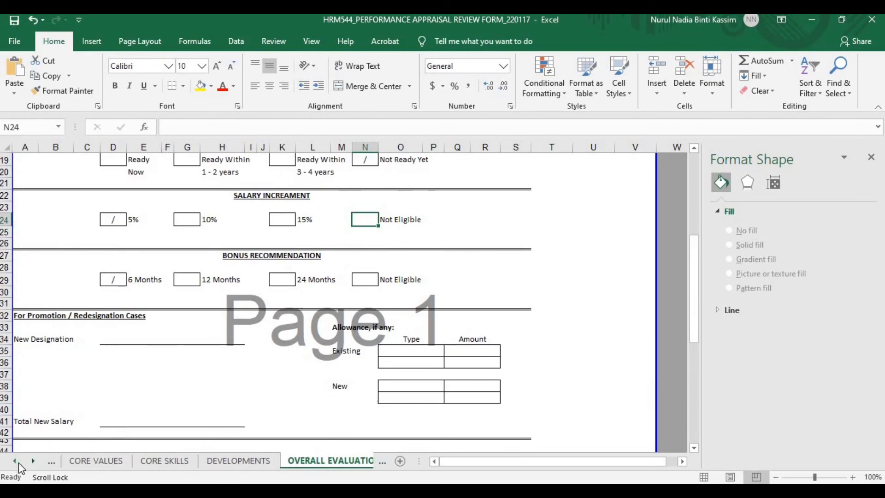
{"action": "left_click", "coordinate": [18, 462]}
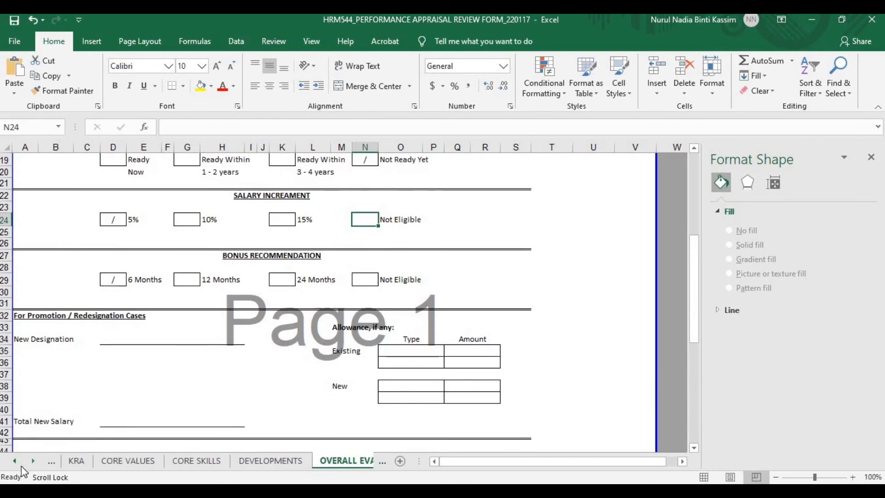
{"action": "left_click", "coordinate": [17, 462]}
{"action": "left_click", "coordinate": [94, 461]}
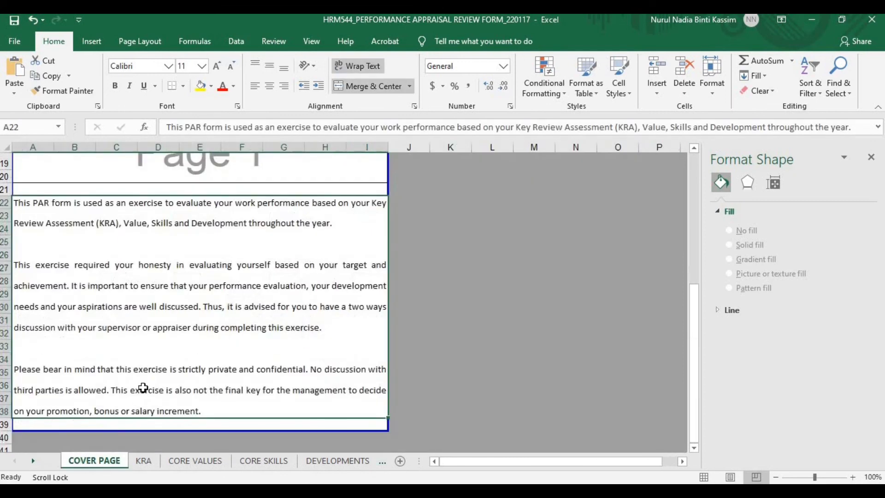
{"action": "scroll", "coordinate": [144, 385], "scroll_direction": "up", "scroll_amount": 2}
{"action": "scroll", "coordinate": [144, 385], "scroll_direction": "up", "scroll_amount": 4}
{"action": "scroll", "coordinate": [144, 385], "scroll_direction": "up", "scroll_amount": 1}
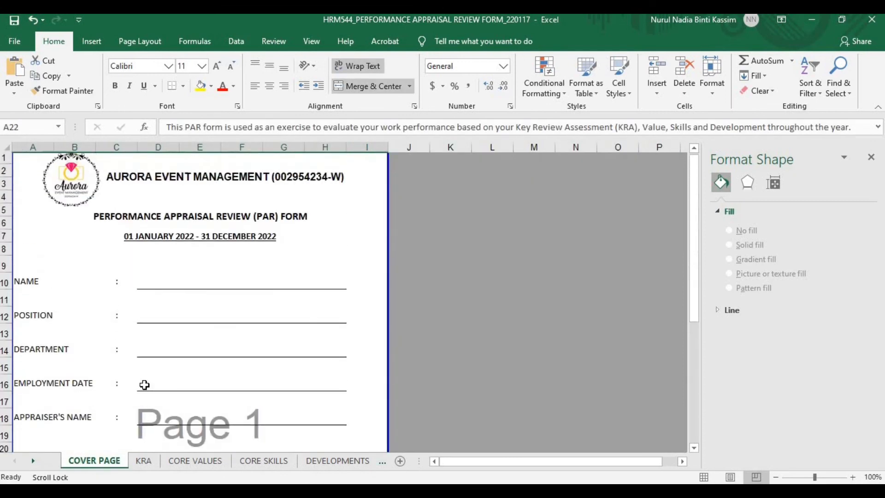